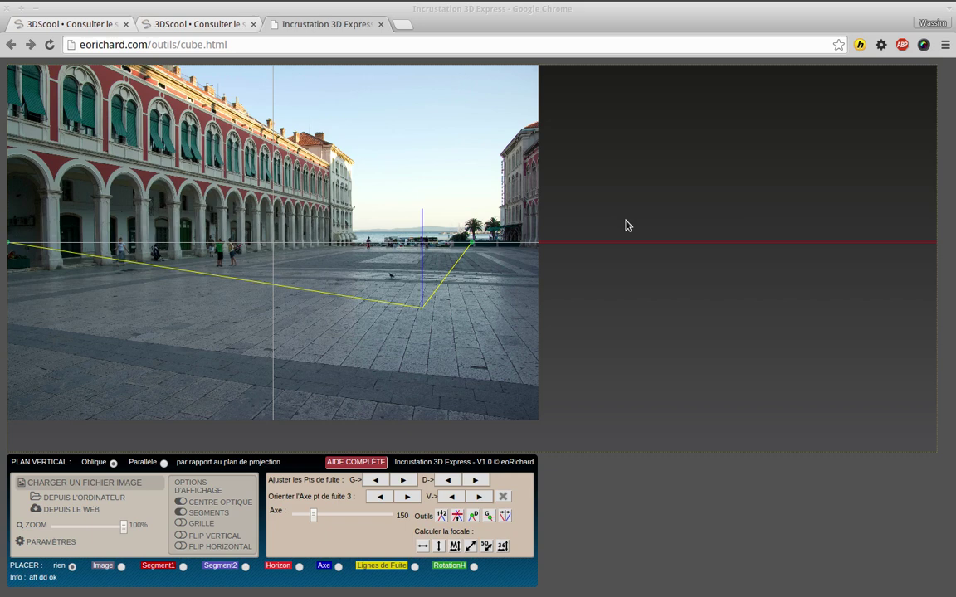
Load chambre_Ushuaia_T20.jpg from the computer and show it at 50% zoom near the middle of the workspace.
click(90, 497)
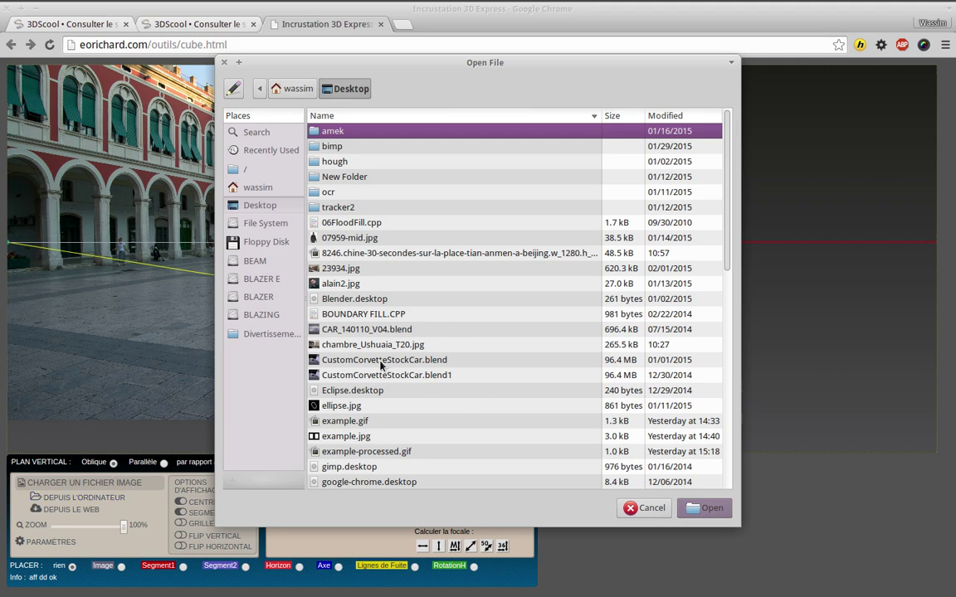
double_click(370, 345)
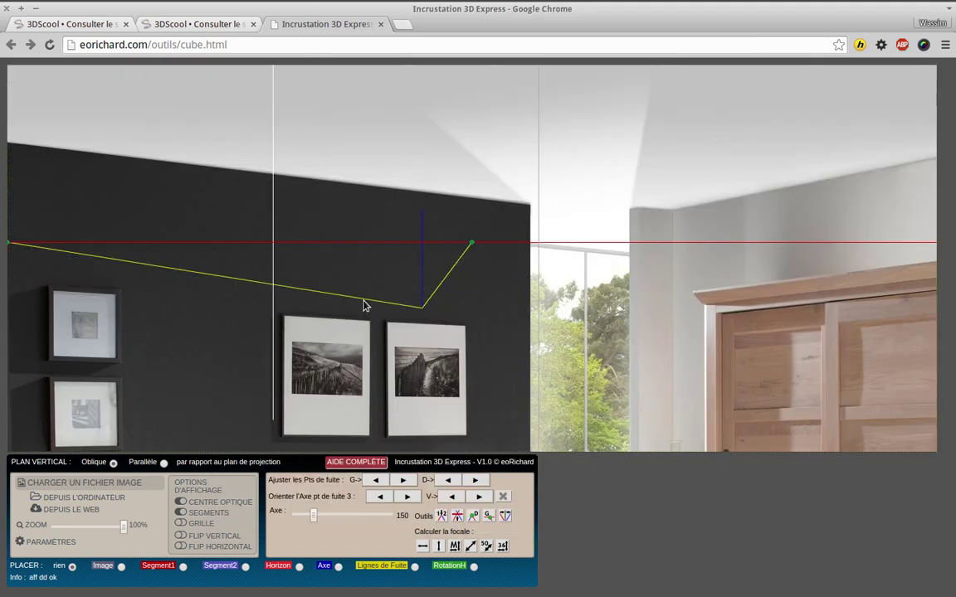
drag(124, 531, 88, 532)
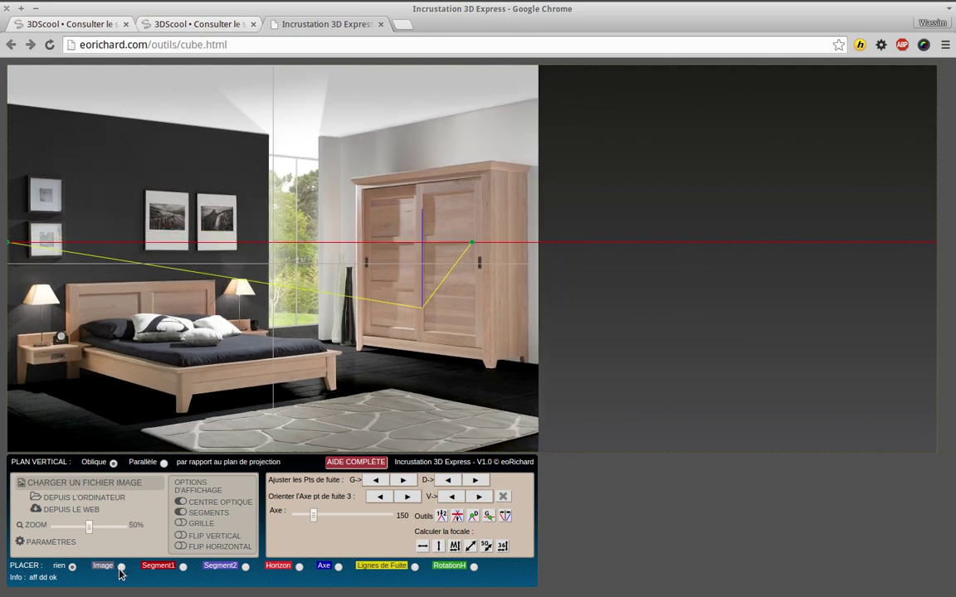
drag(188, 350, 379, 343)
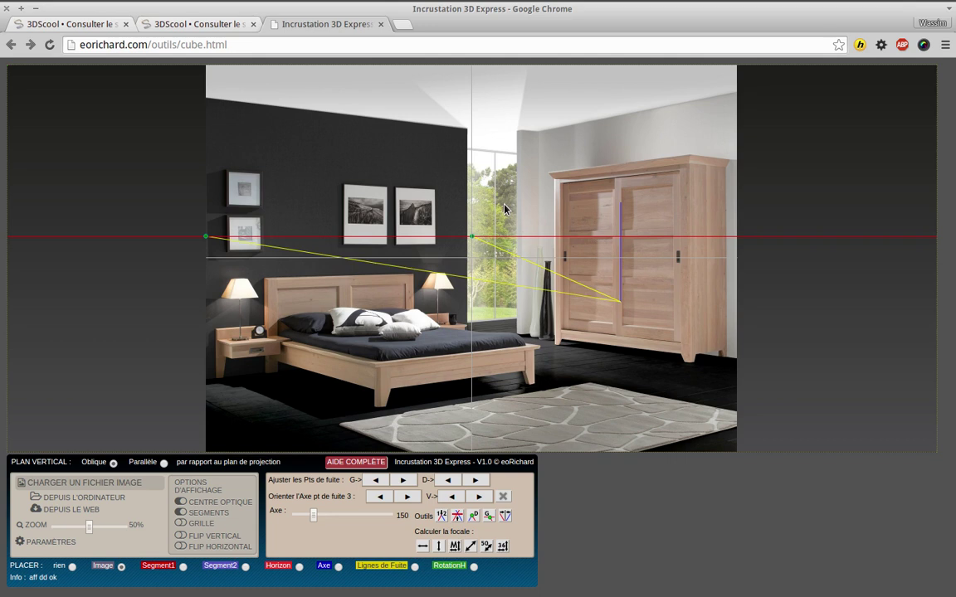
Read the full help page's comparison of the oblique and parallel modes and return to the bedroom image.
click(362, 465)
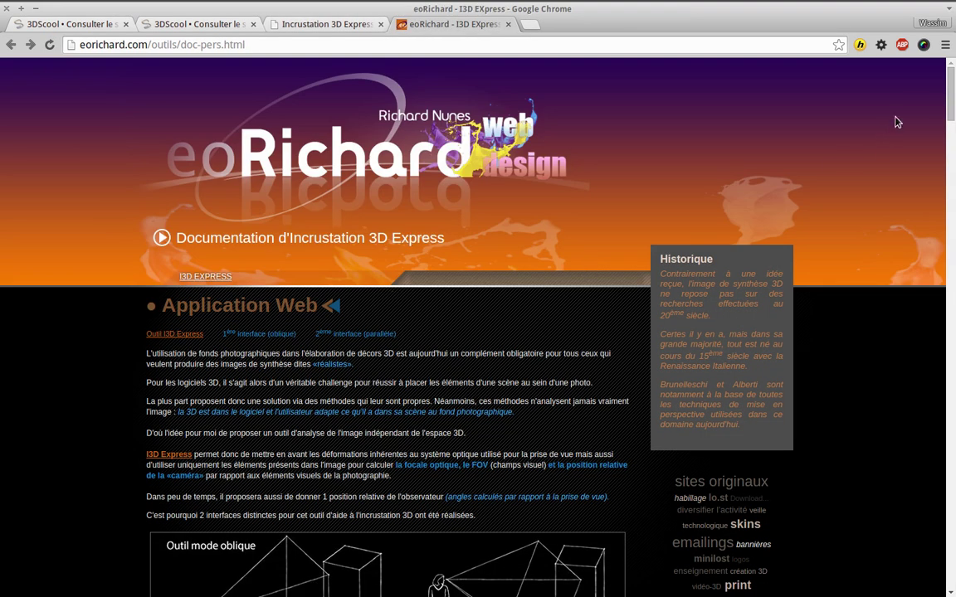
drag(949, 95, 946, 126)
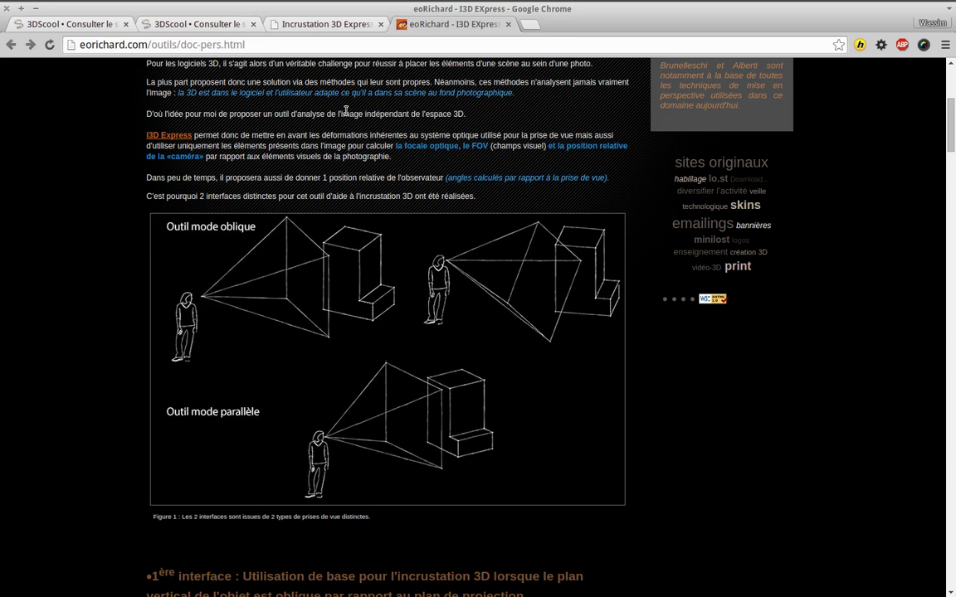
click(290, 25)
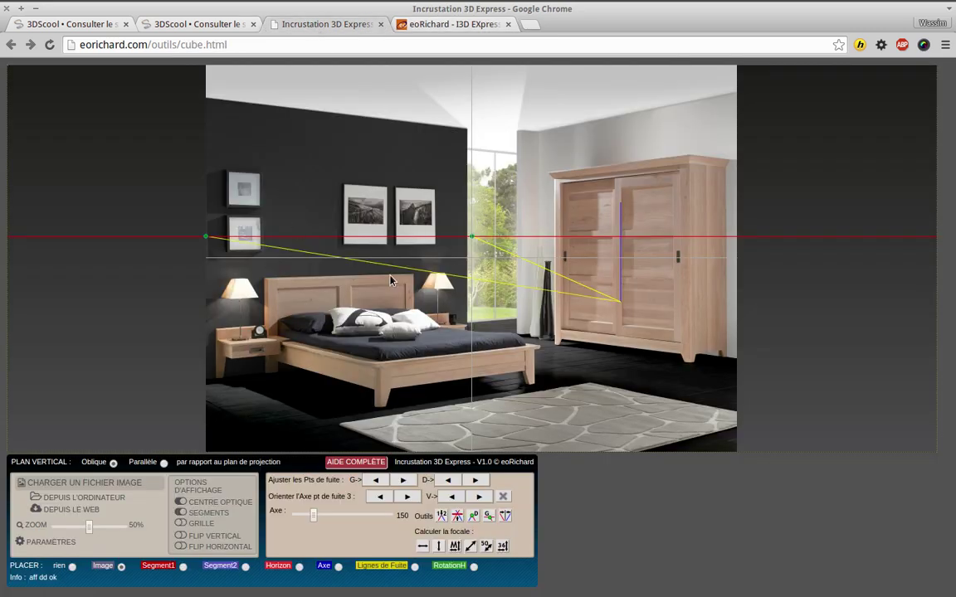
Bring the horizon level with the image's optical centre and lay Segment1 along the ceiling edge above the wardrobe.
click(183, 568)
drag(365, 196, 247, 543)
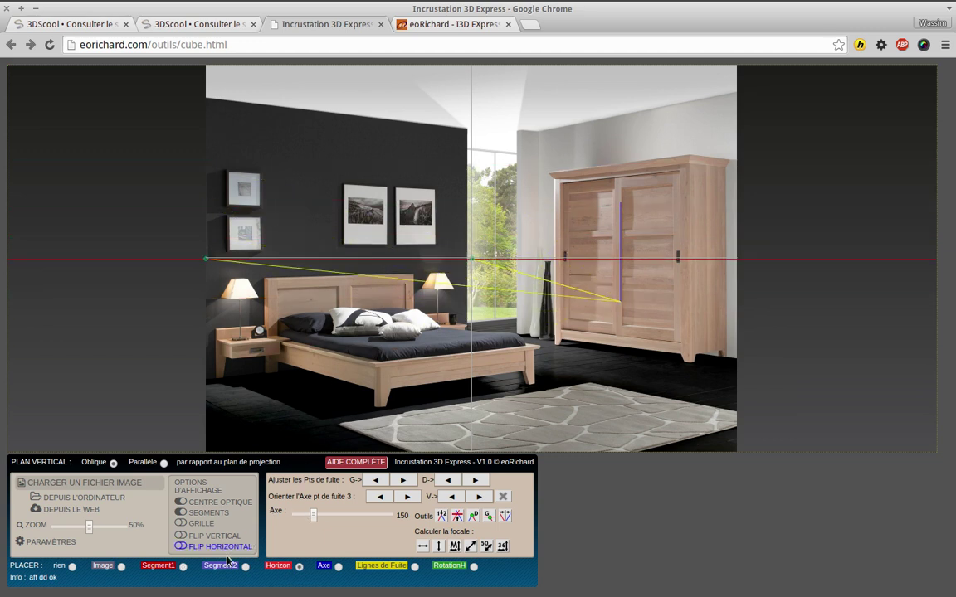
click(183, 570)
drag(747, 90, 538, 133)
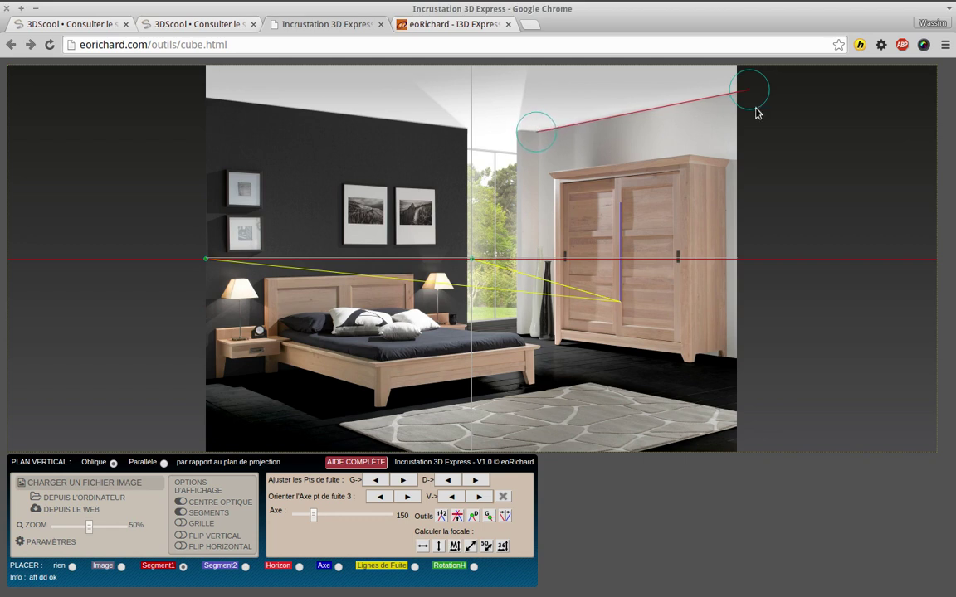
Lay Segment2 along the floor line at the foot of the wardrobe, fine-tuning both of its endpoints.
click(245, 567)
drag(743, 359, 535, 330)
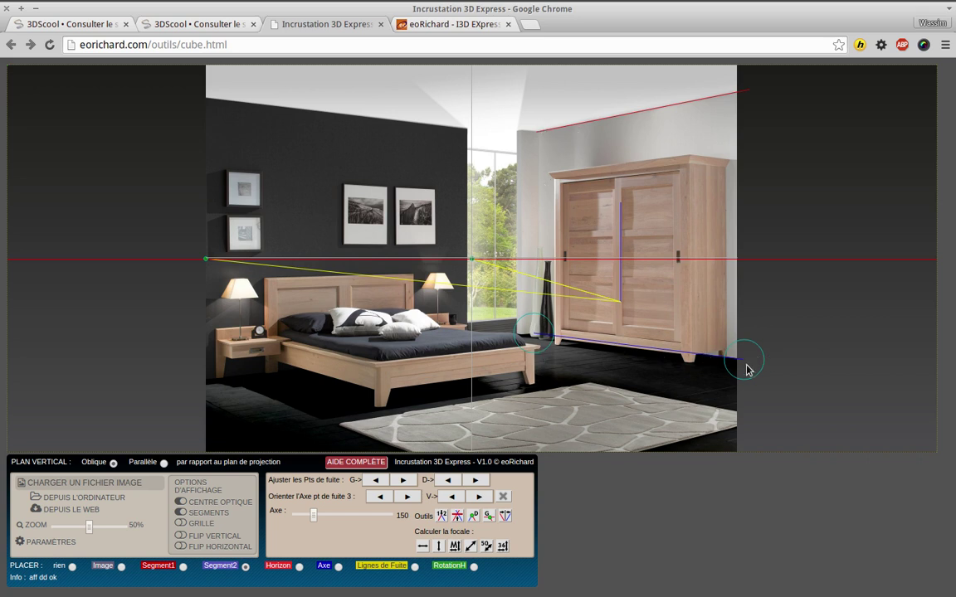
drag(751, 366, 757, 362)
drag(532, 331, 532, 335)
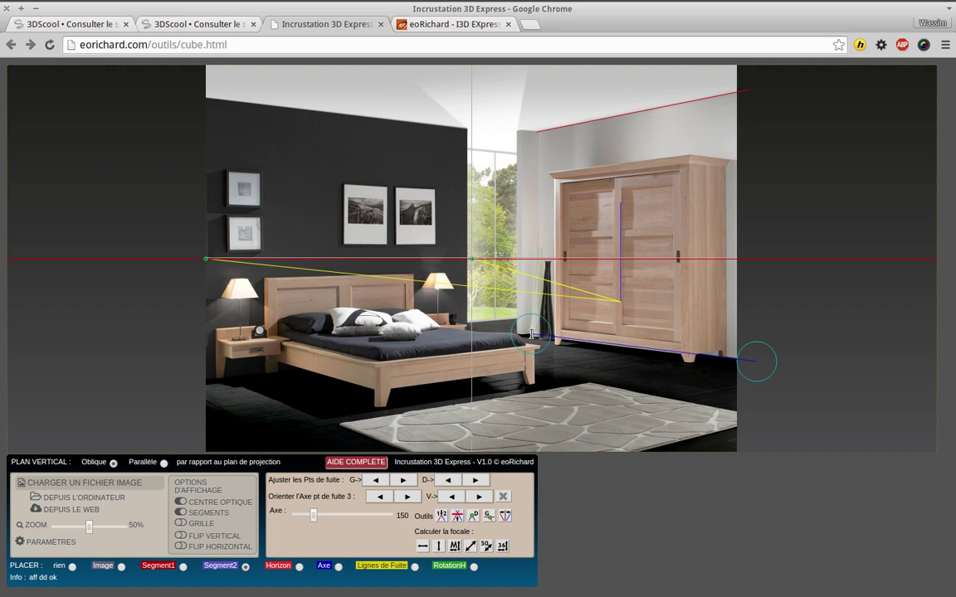
drag(757, 363, 758, 361)
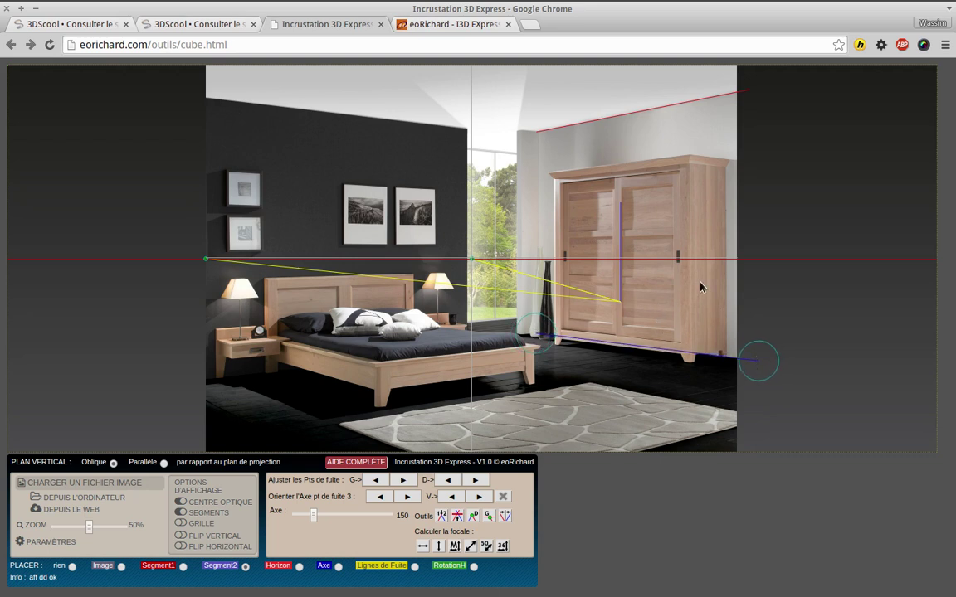
Extend Segment1 and Segment2 to their intersection and shift the image so the meeting point is in view.
click(441, 516)
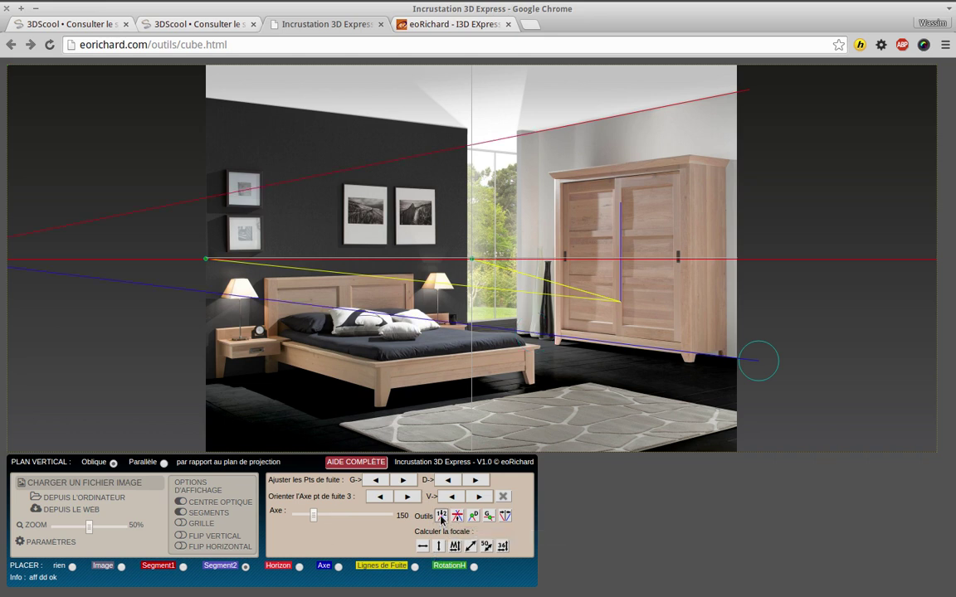
click(121, 567)
click(358, 373)
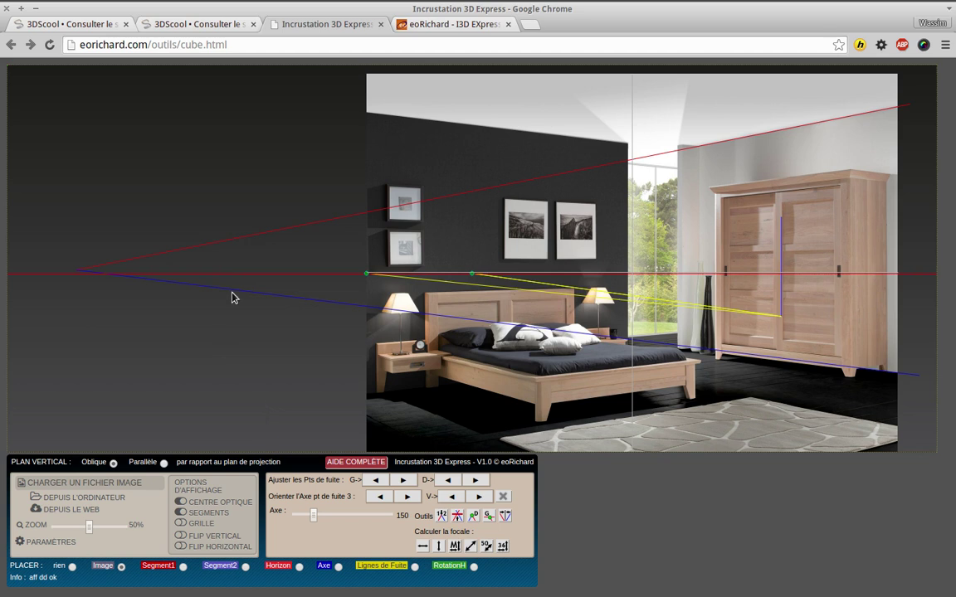
Move the horizon line by hand to the intersection of the two segments.
click(298, 567)
click(257, 270)
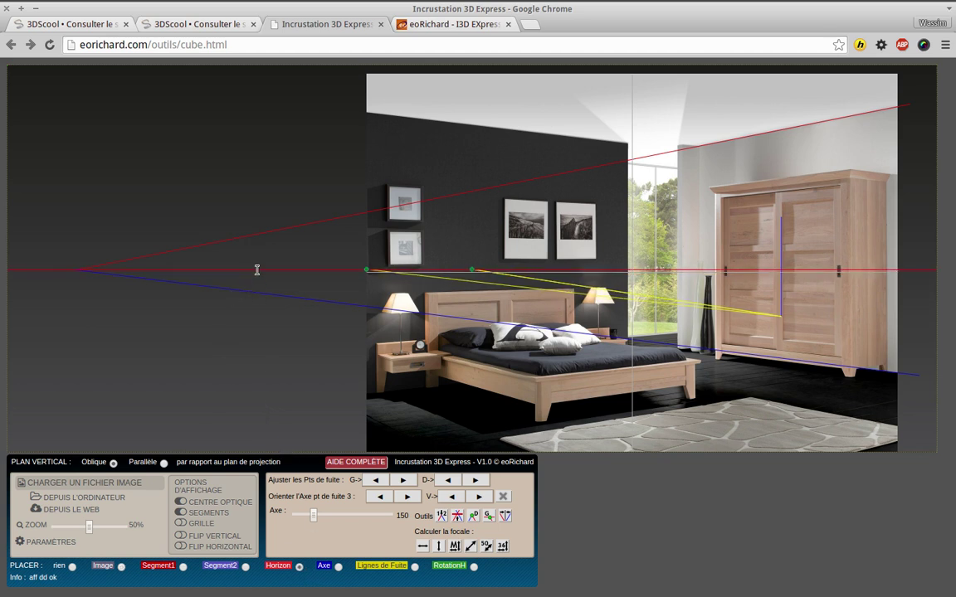
click(259, 268)
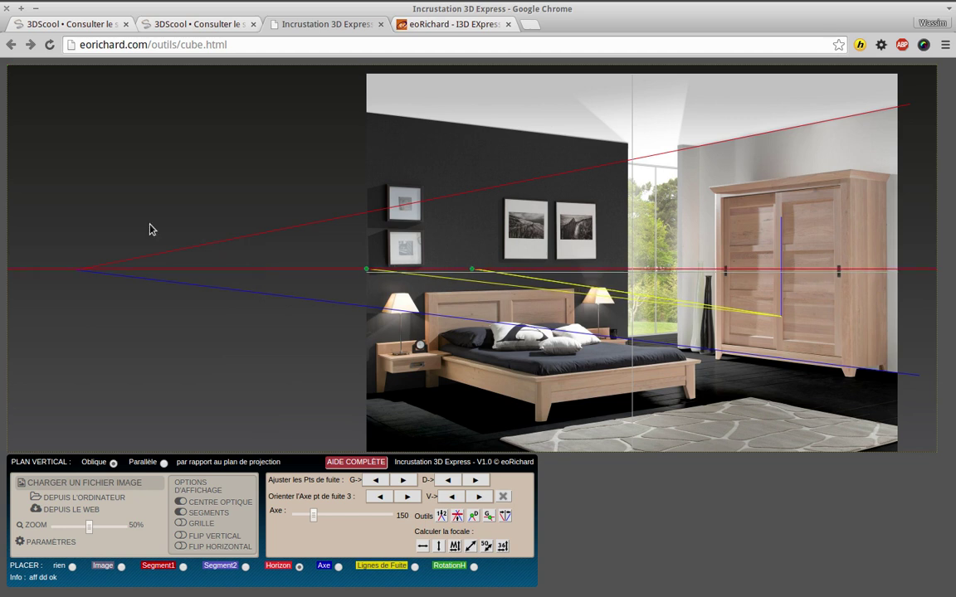
Move the horizon away and snap it automatically onto the intersection of Segment1 and Segment2.
click(457, 517)
drag(324, 270, 350, 118)
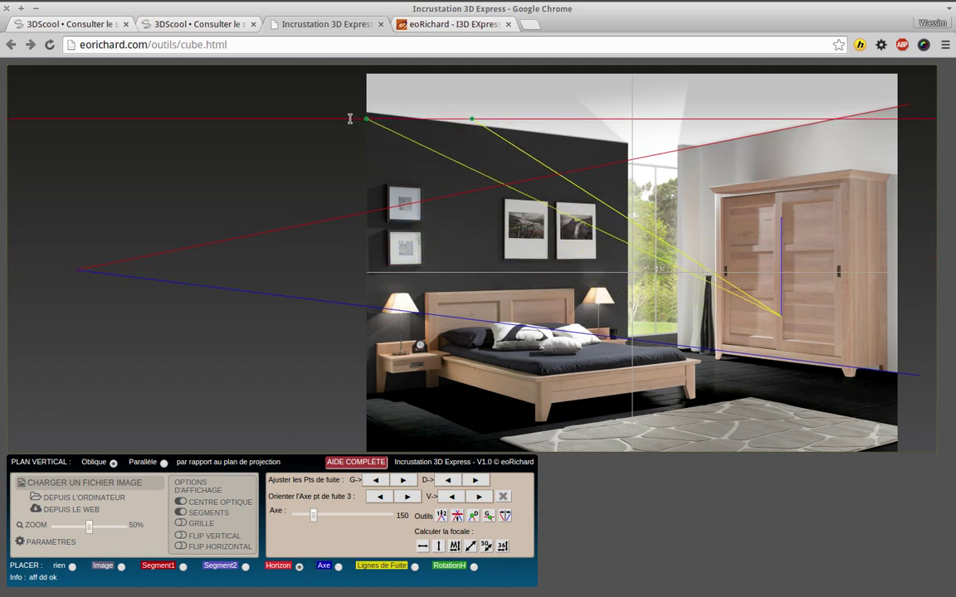
click(456, 516)
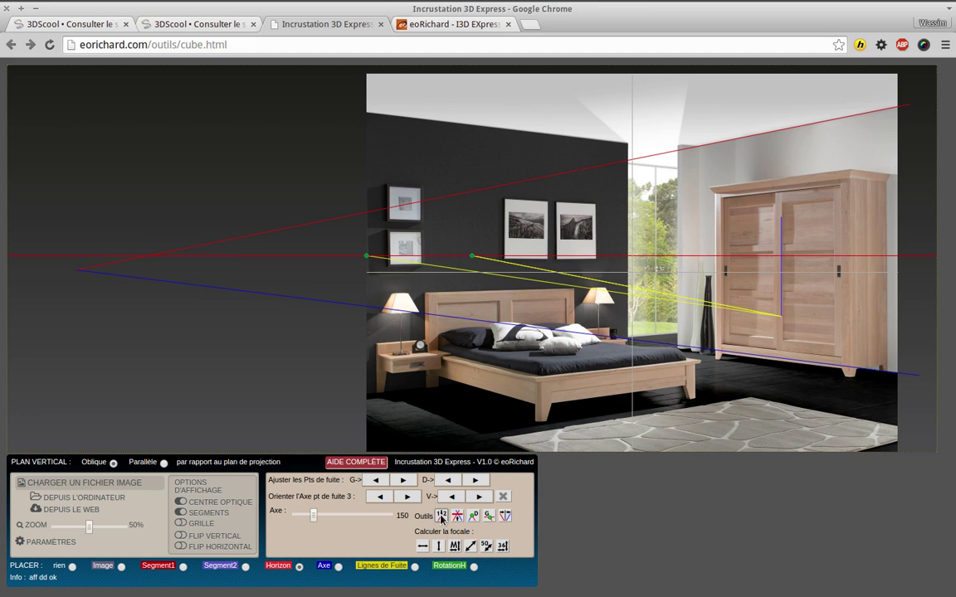
click(461, 519)
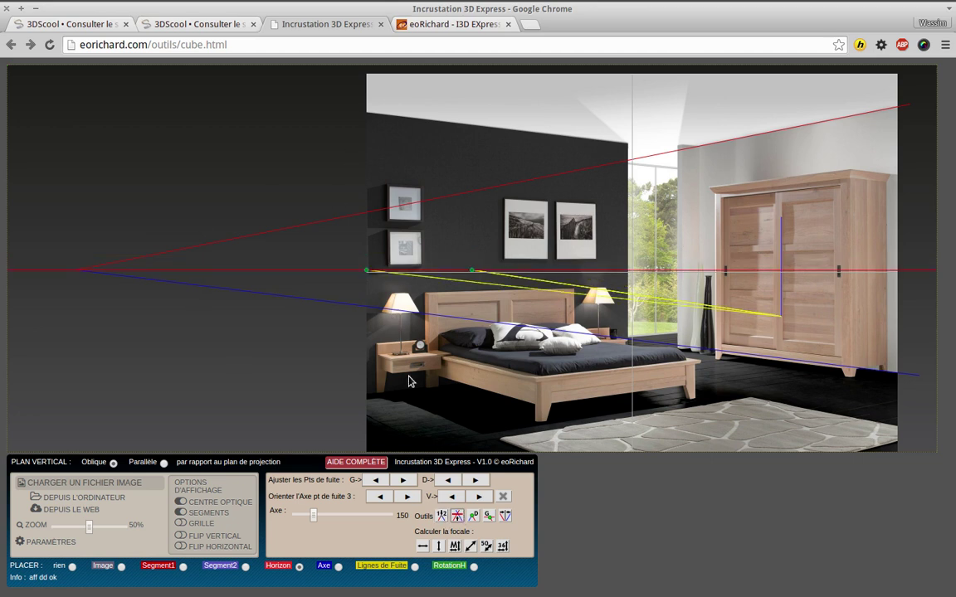
Bring the whole image back into view and place the base of the vertical axis on the rug's left corner.
click(121, 565)
drag(508, 370, 283, 329)
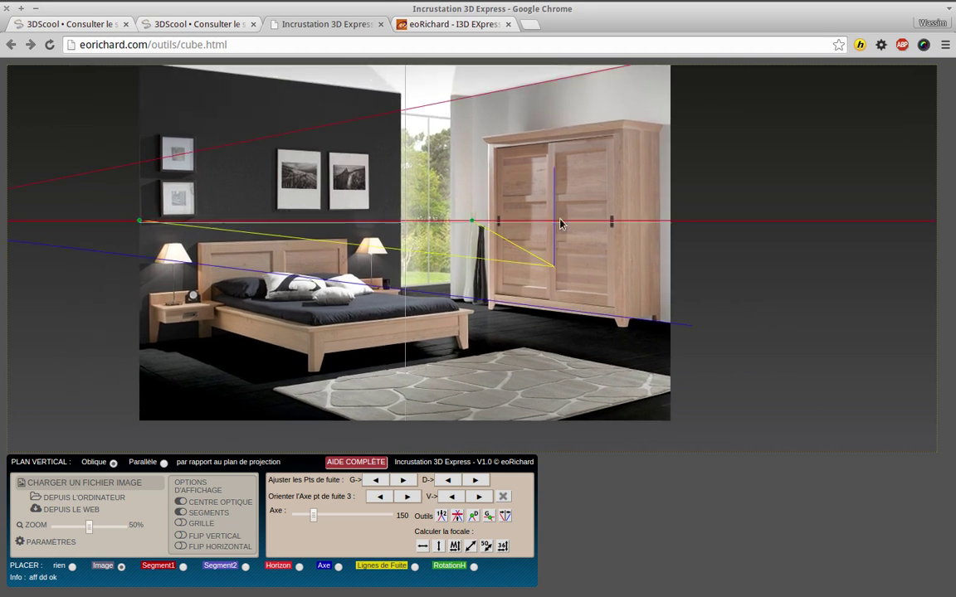
click(337, 567)
drag(478, 310, 273, 389)
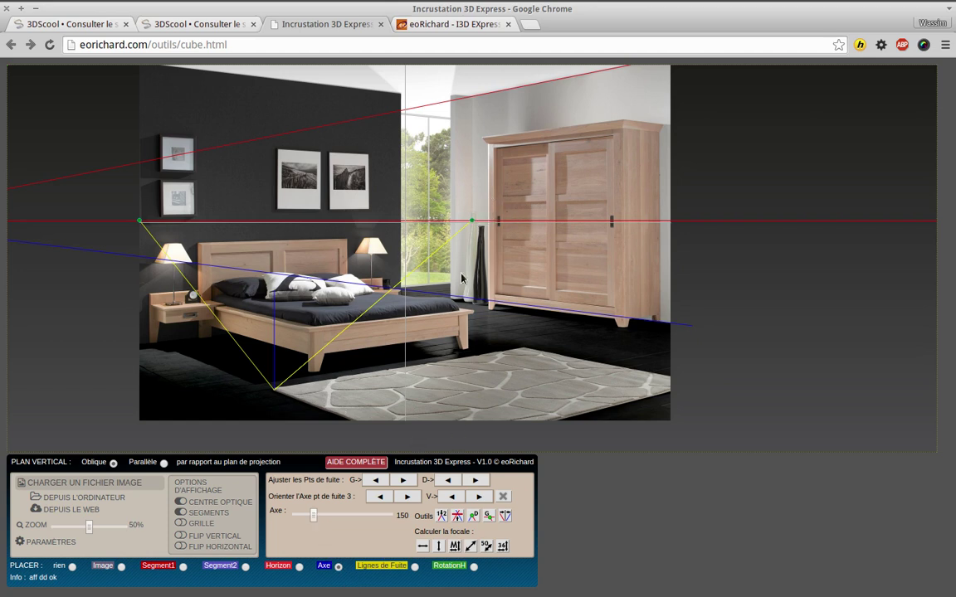
Align the right vanishing line with the rug's far edge, fine-tuning the axis base on the rug's corner.
click(414, 566)
drag(474, 224, 774, 305)
click(339, 567)
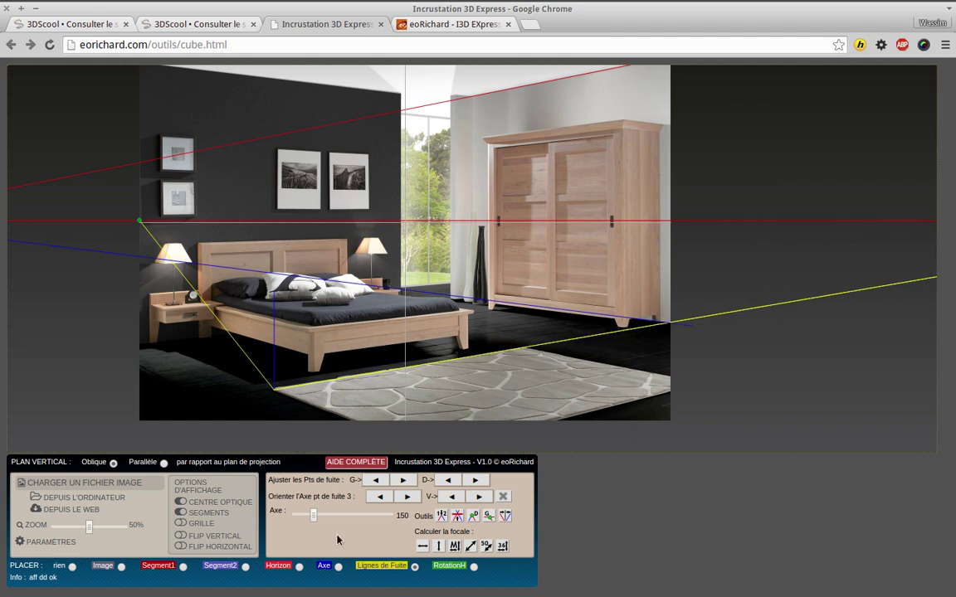
drag(273, 390, 273, 388)
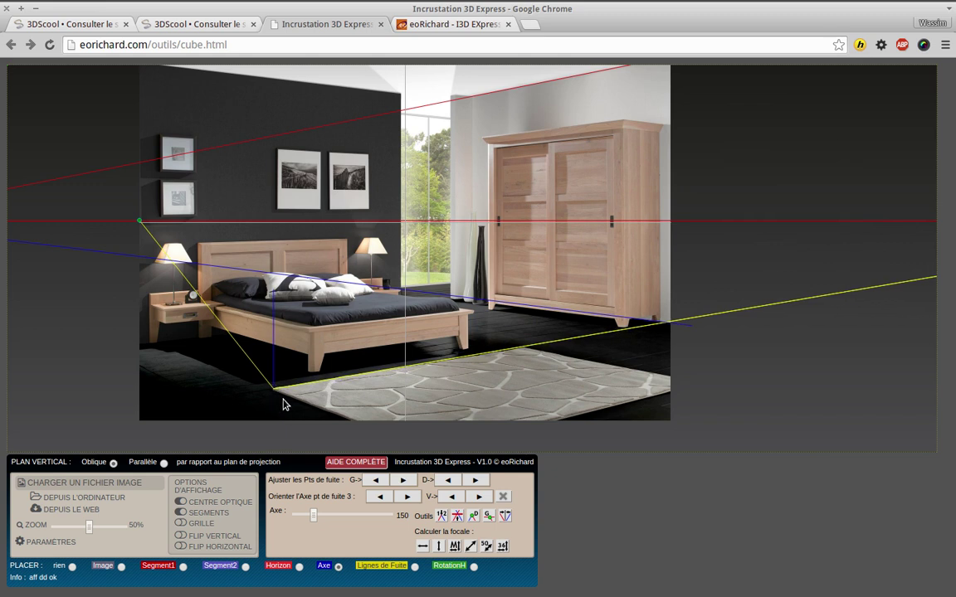
click(404, 567)
drag(765, 256, 794, 304)
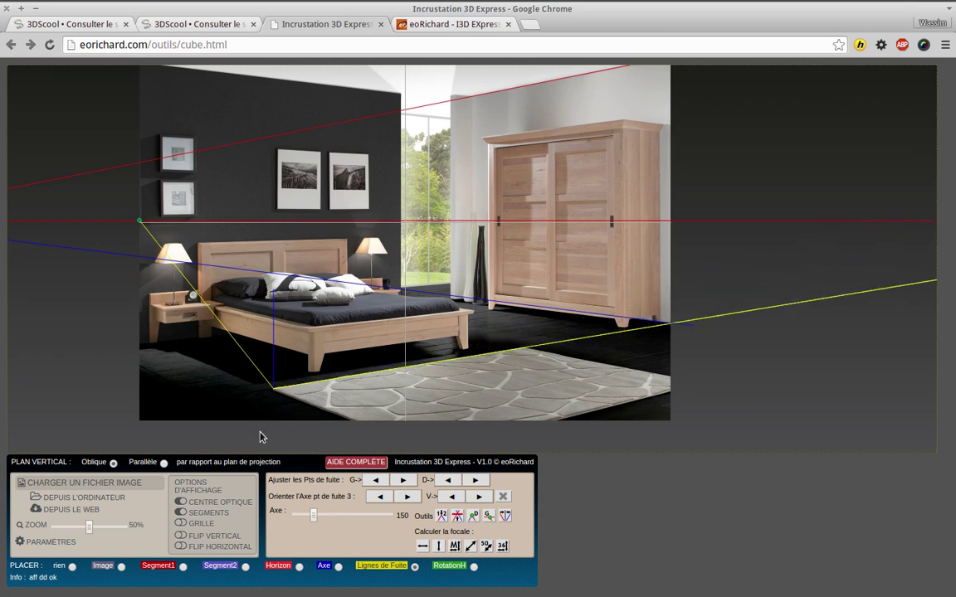
Set the left vanishing point on the intersection of the two segments, keeping the right vanishing line along the rug's far edge.
drag(140, 220, 237, 254)
drag(473, 292, 628, 330)
drag(217, 220, 52, 296)
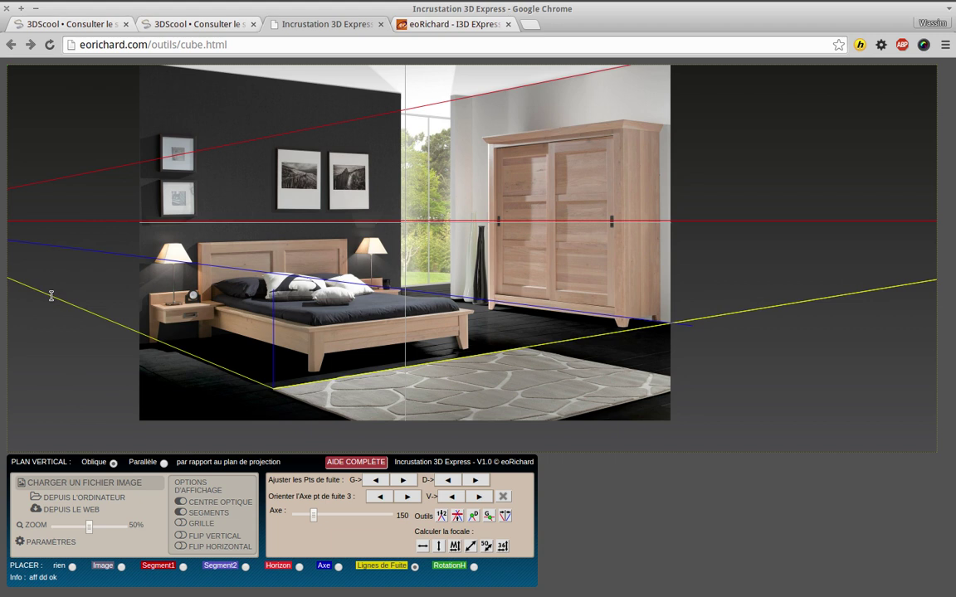
click(474, 521)
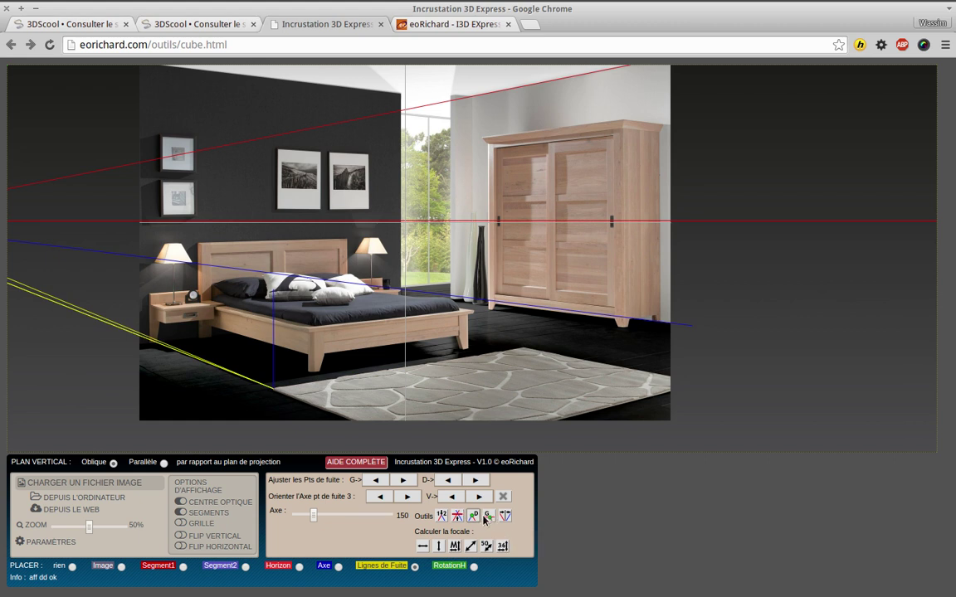
drag(132, 243, 651, 326)
drag(207, 221, 85, 311)
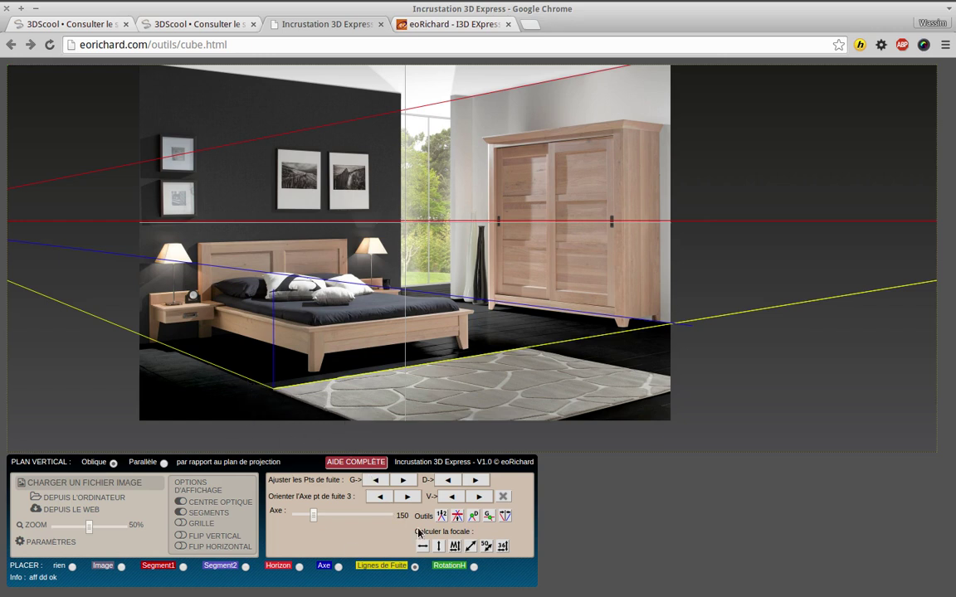
Shift the image to inspect where the left vanishing line, the horizon and the two segments meet.
click(121, 566)
drag(319, 321, 499, 259)
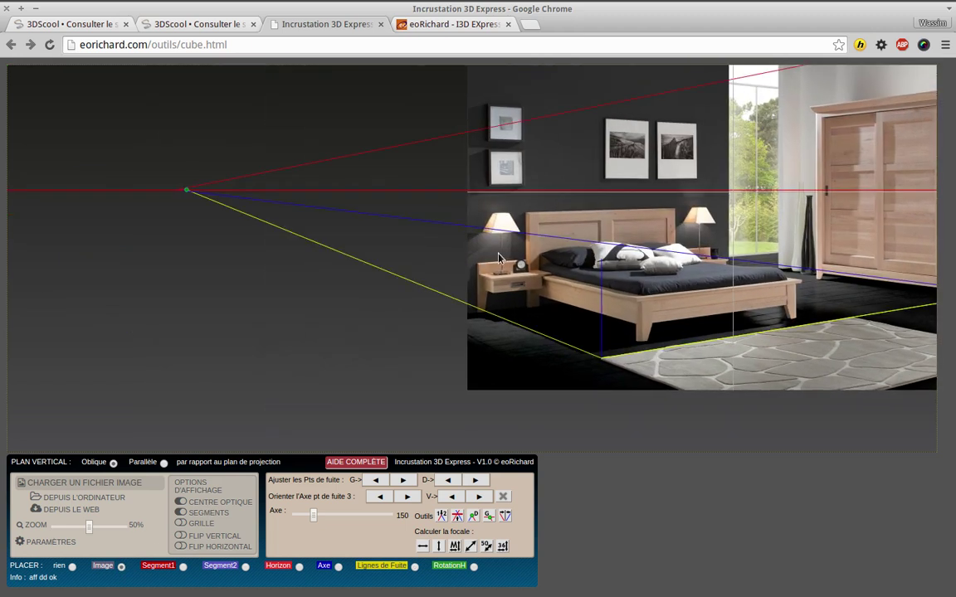
drag(371, 233, 411, 277)
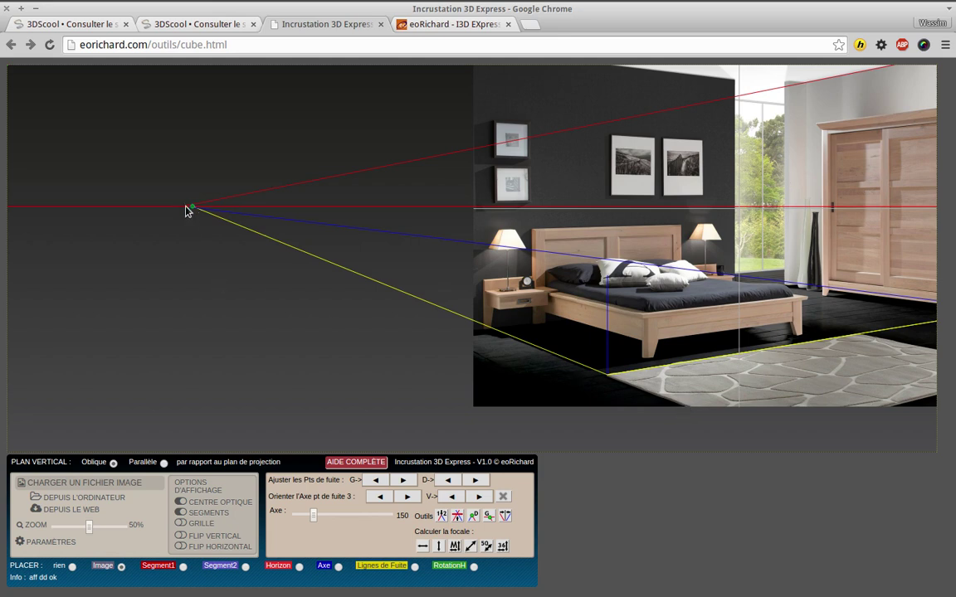
drag(192, 210, 191, 209)
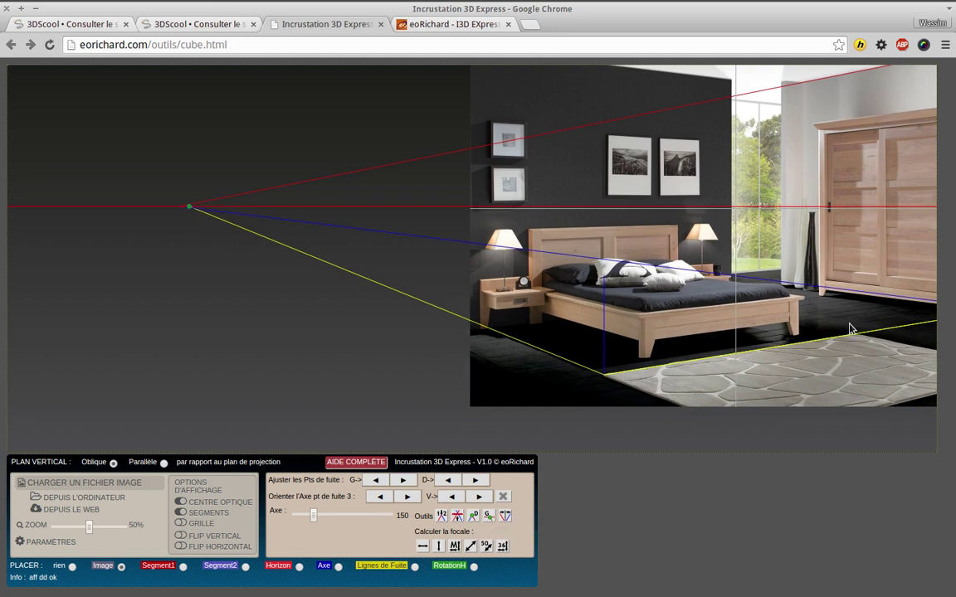
Bring the bedroom image back into view and calculate the focal length with the horizontal option.
drag(620, 249, 303, 300)
drag(633, 222, 398, 209)
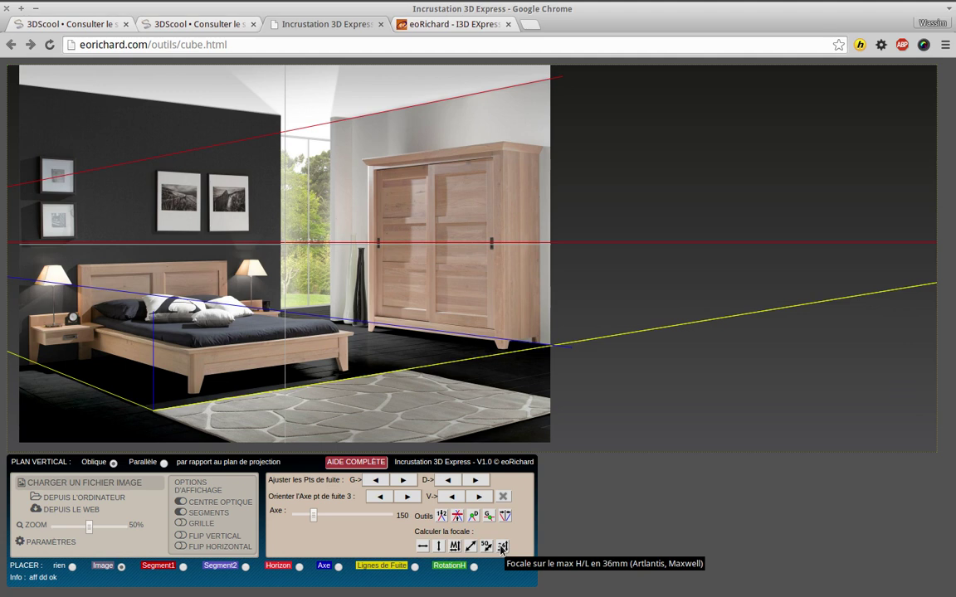
click(423, 547)
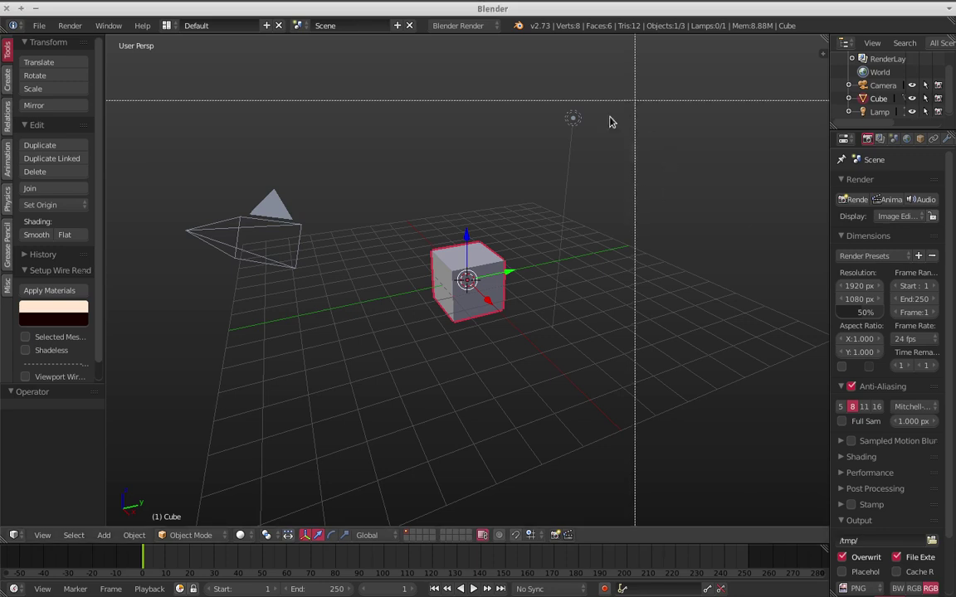
Switch to Blender and delete the default cube and lamp together.
key(ctrl+space)
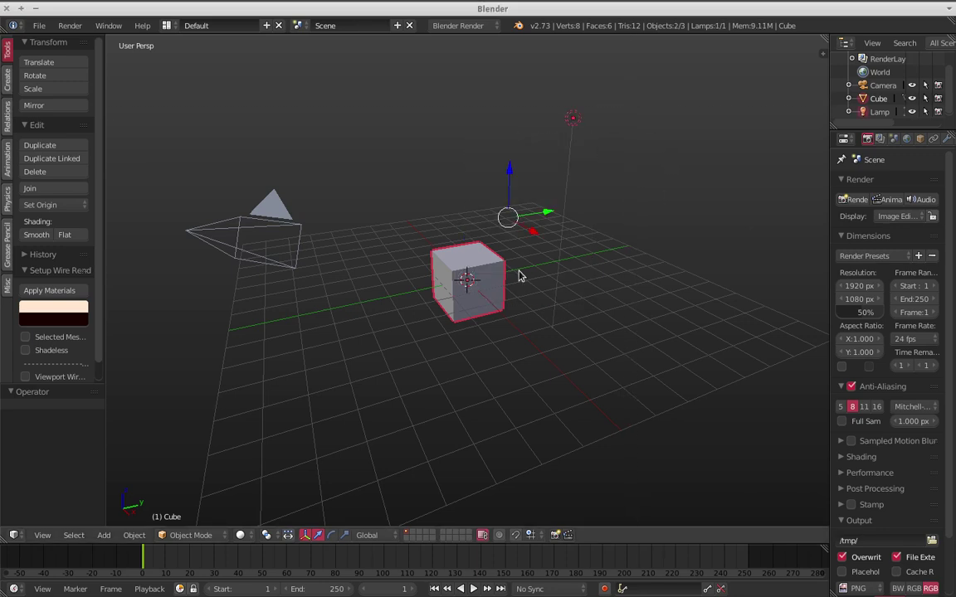
key(Delete)
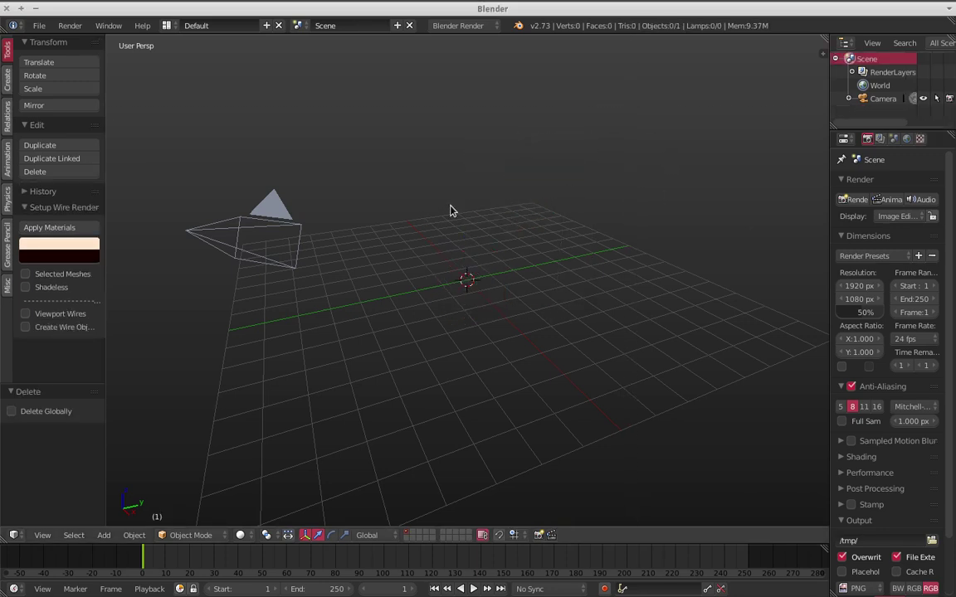
Select the camera and hide the tool shelf.
right_click(279, 249)
key(t)
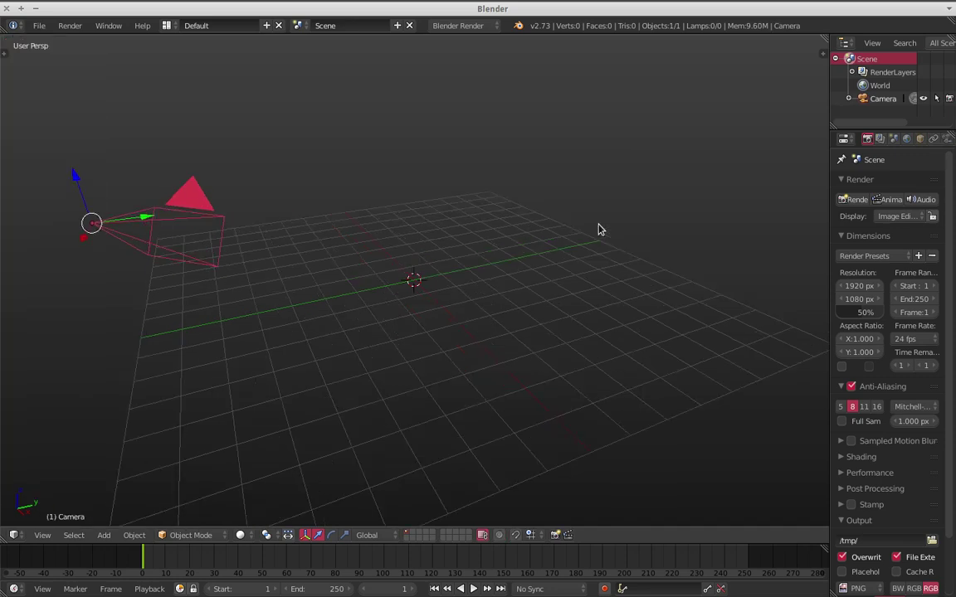
Show the camera's transform values and set its Z rotation to -37.921°.
key(n)
scroll(743, 182, up, 5)
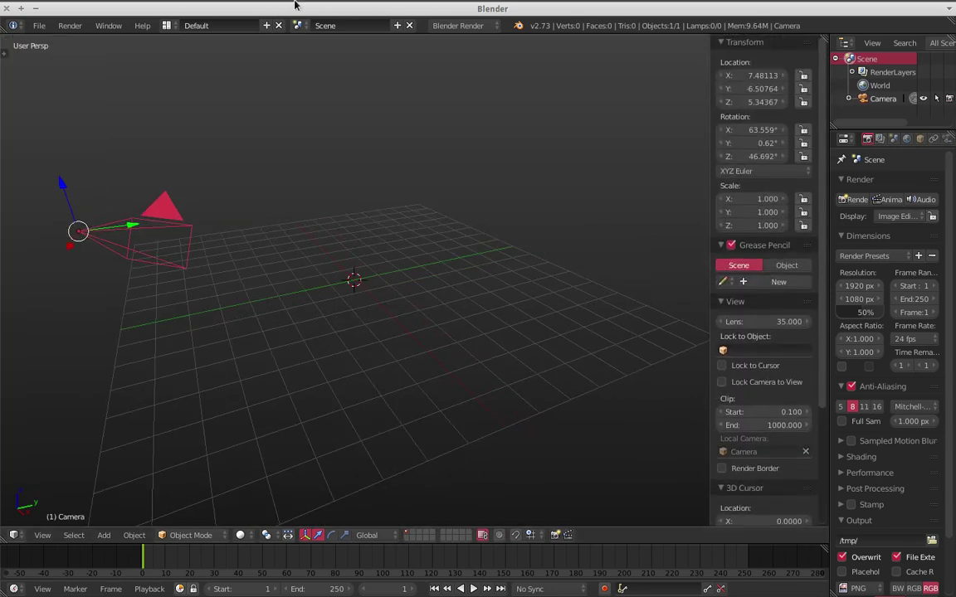
click(190, 4)
drag(411, 13, 954, 63)
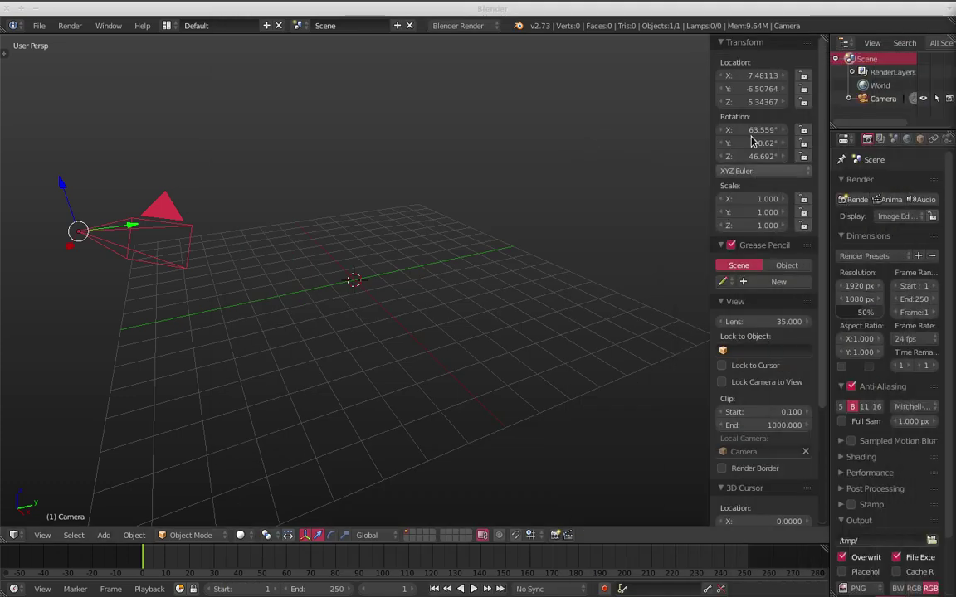
click(756, 156)
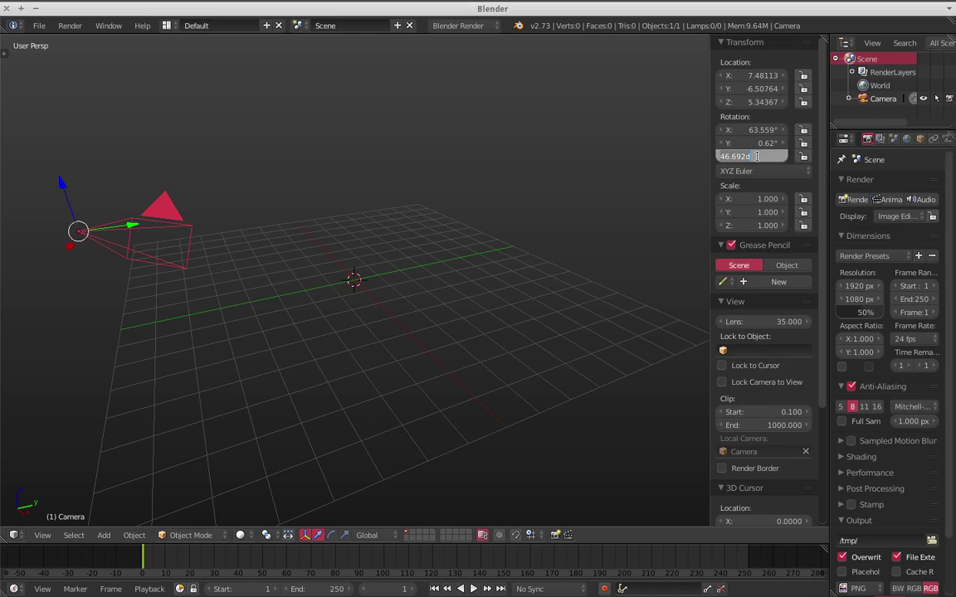
key(BackSpace)
key(Return)
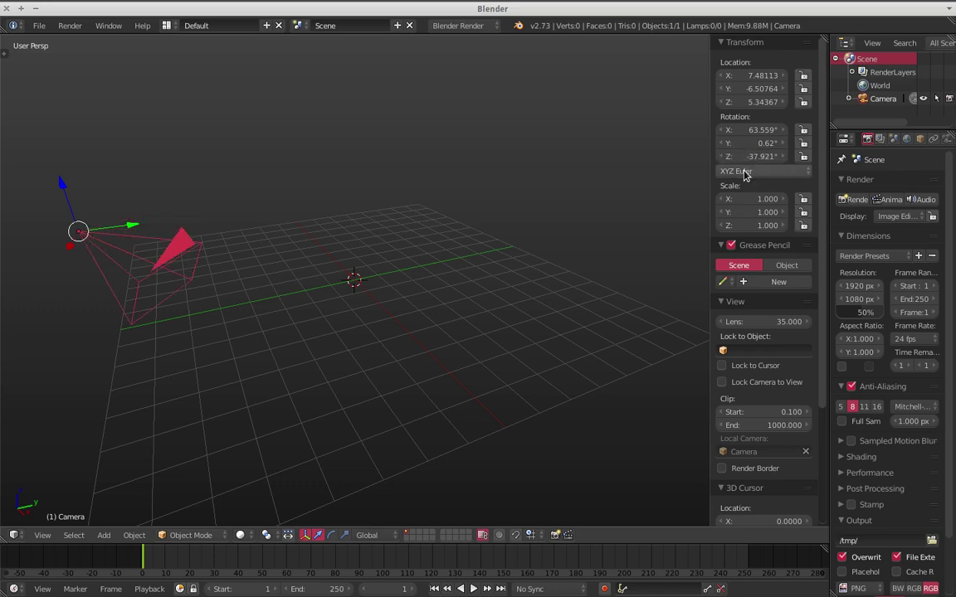
Set the camera's X rotation to 89.837°.
click(744, 131)
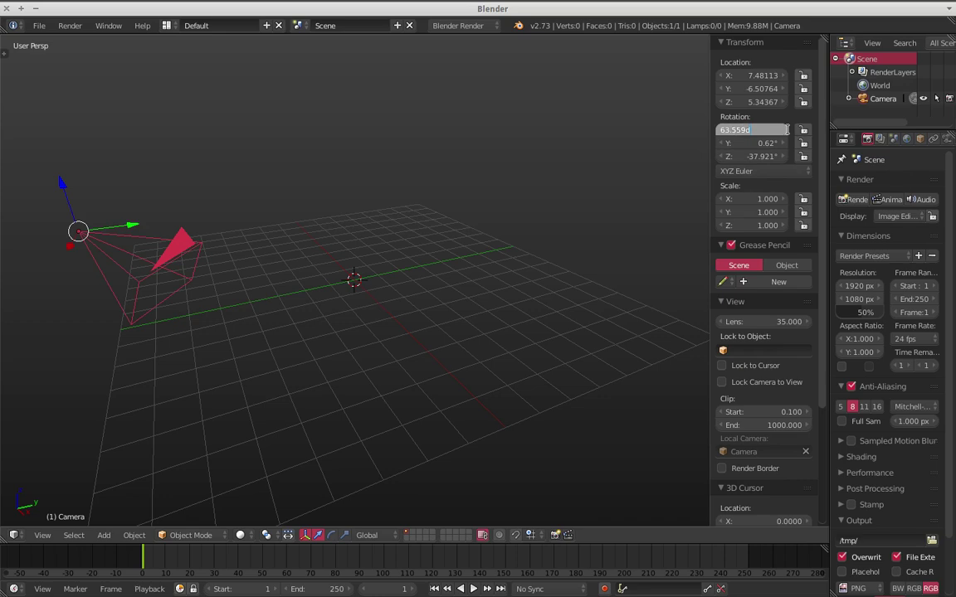
key(End)
text(89)
key(Return)
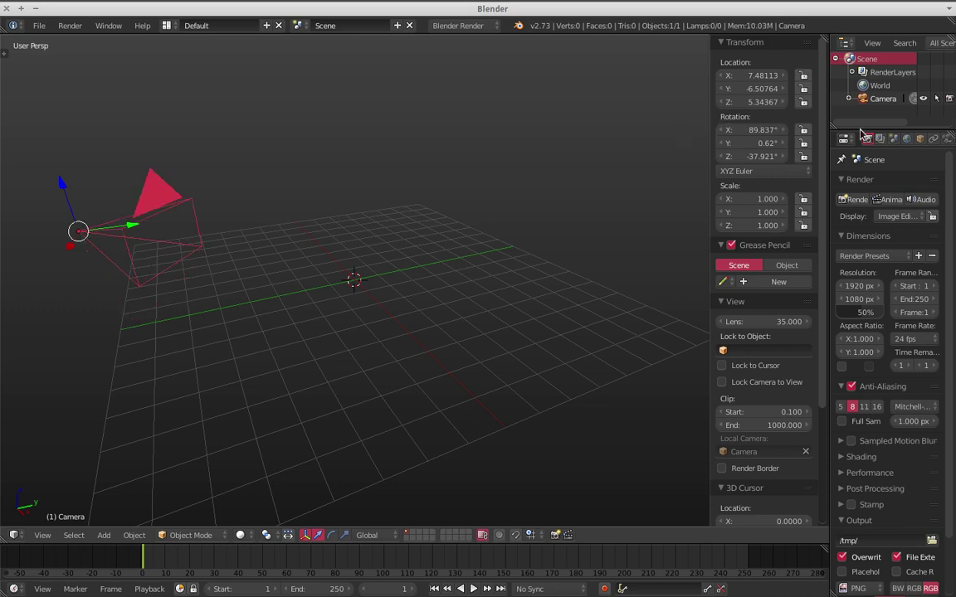
Widen the properties area and set the camera's focal length to 47.54 mm and its sensor size to 41.48.
click(949, 140)
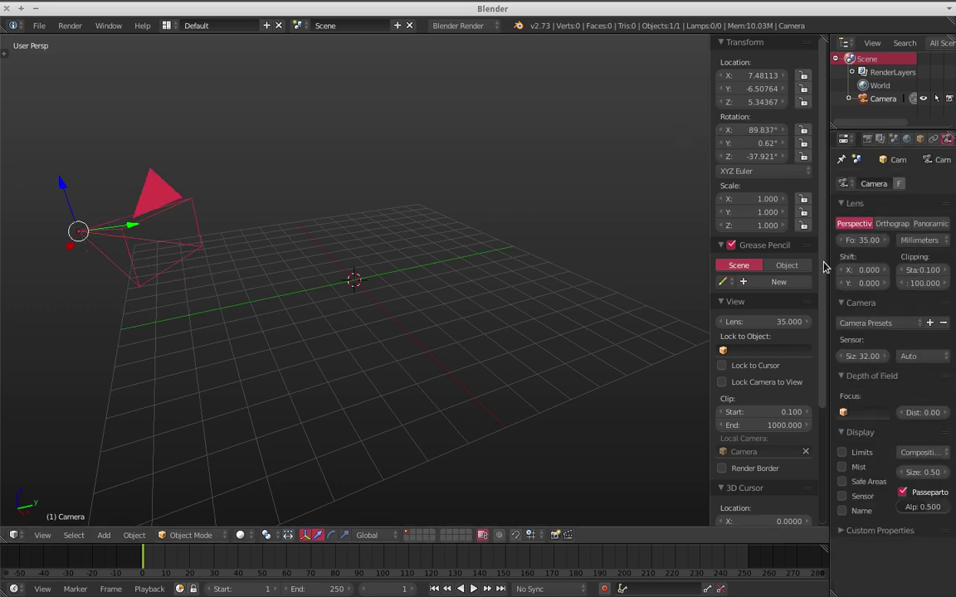
drag(829, 259, 772, 263)
click(815, 239)
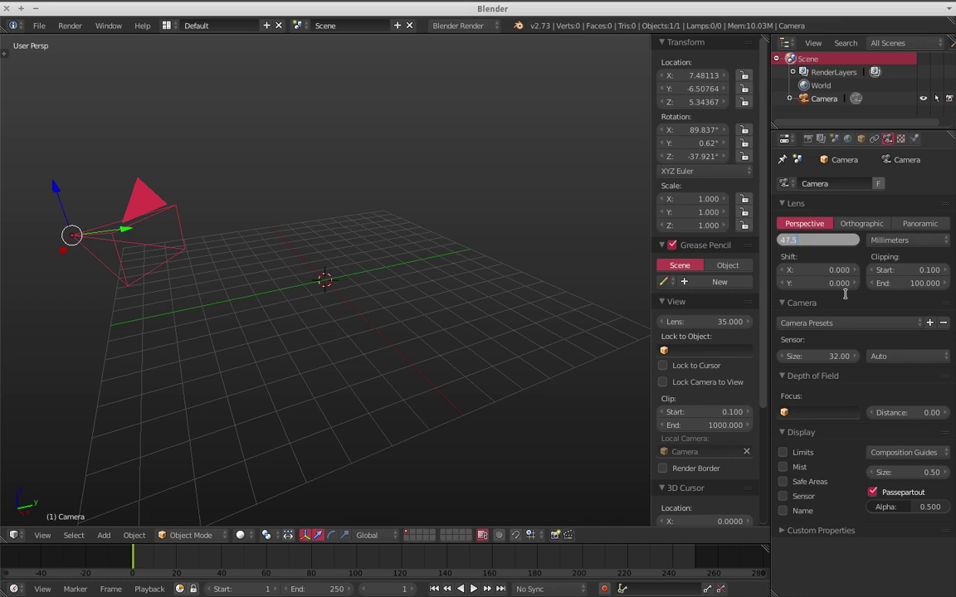
key(Return)
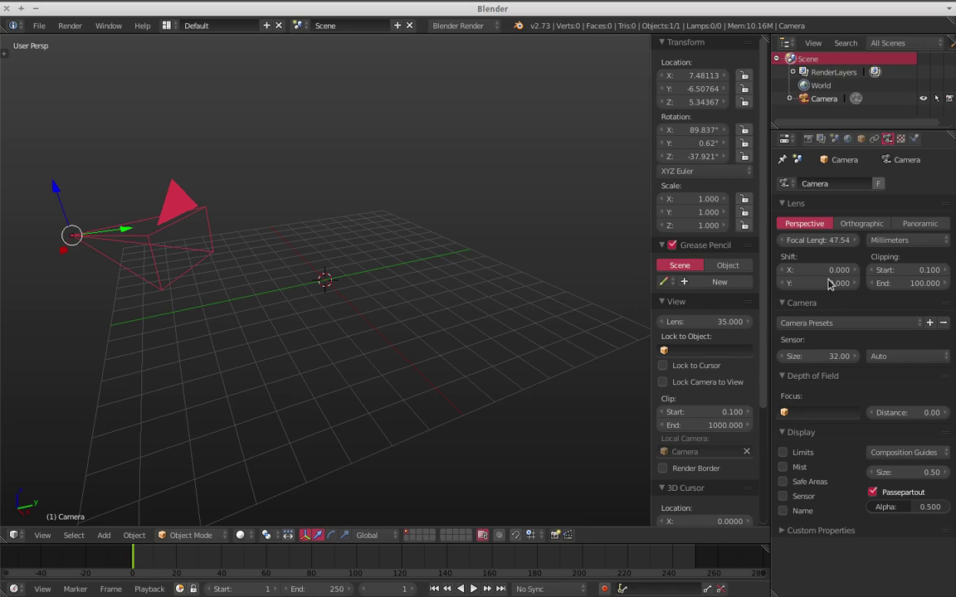
click(812, 357)
text(41.48)
key(Return)
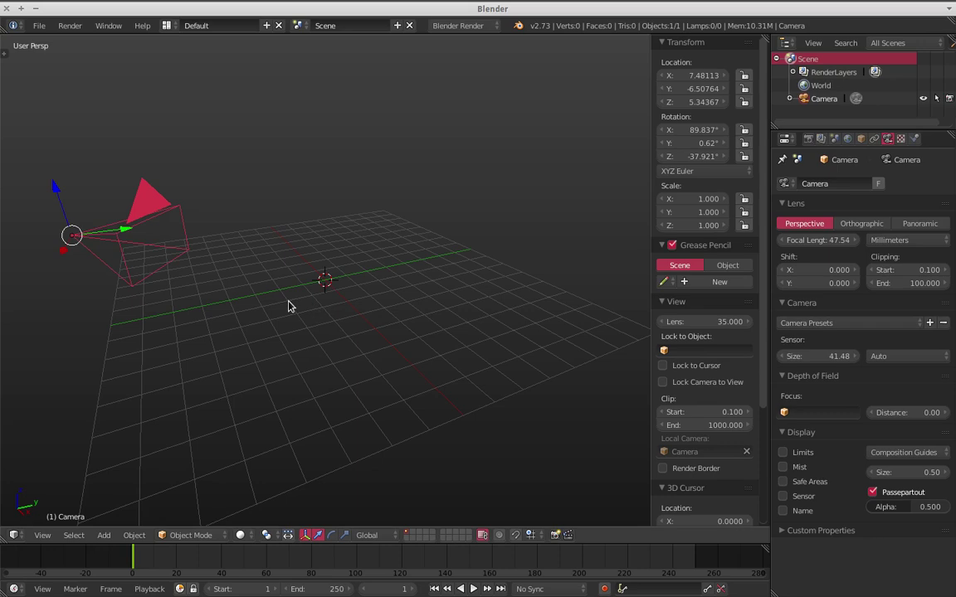
Look through the camera and load chambre_Ushuaia_T20.jpg from the Desktop as a background image with 0.815 opacity.
key(KP_0)
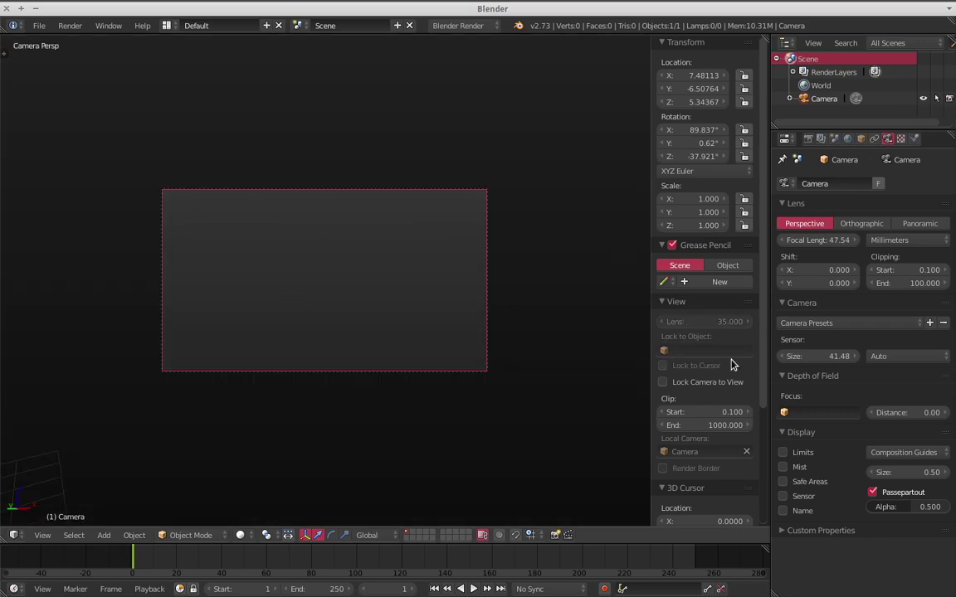
scroll(685, 334, down, 5)
click(671, 504)
click(714, 503)
scroll(730, 497, down, 1)
click(704, 498)
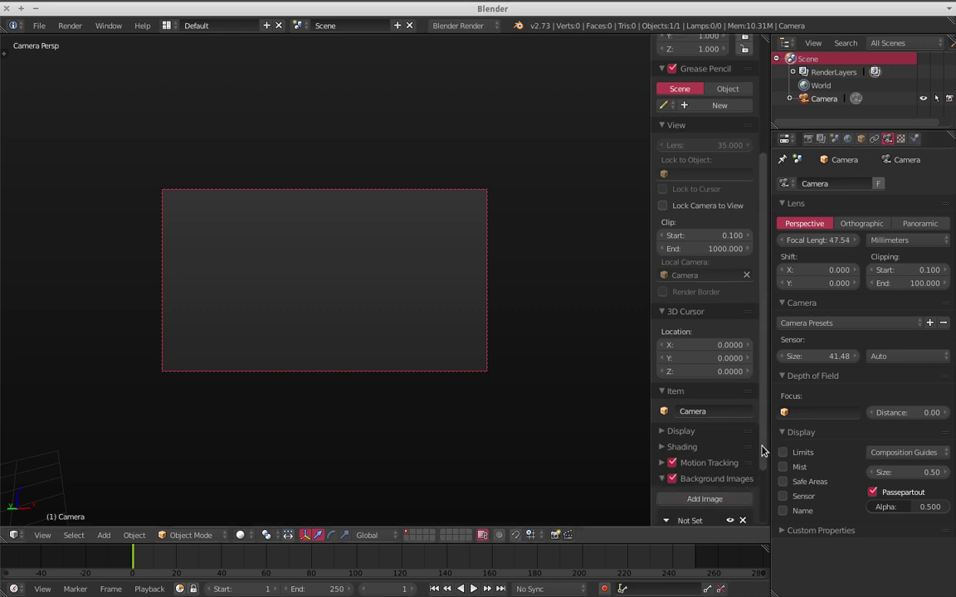
scroll(730, 498, down, 3)
click(718, 497)
click(39, 173)
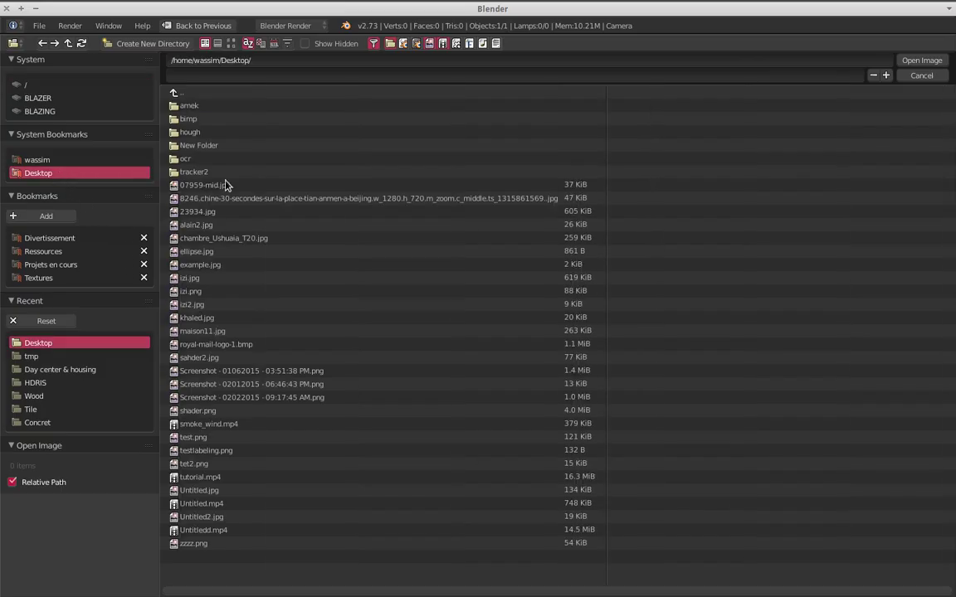
double_click(242, 238)
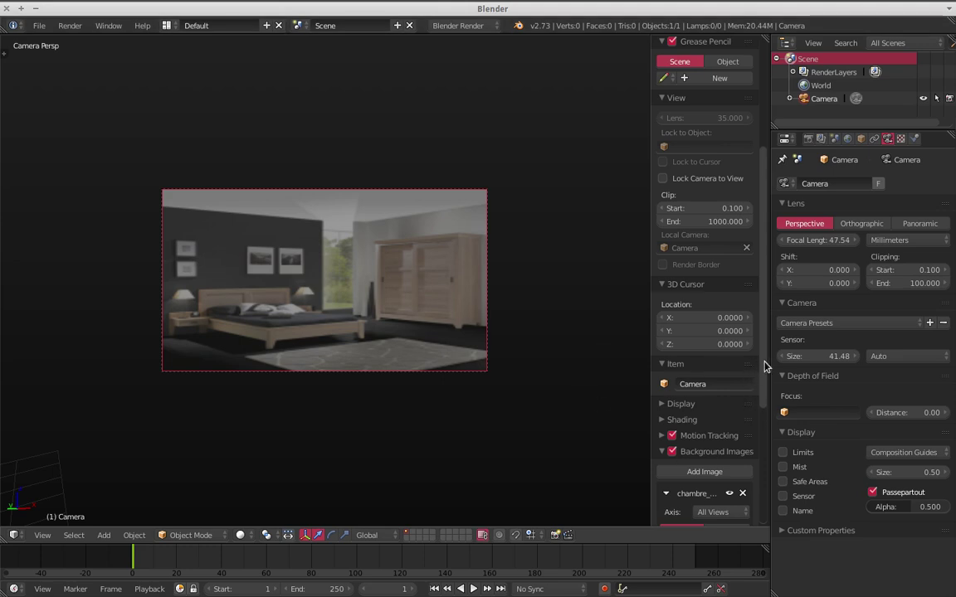
drag(763, 366, 763, 458)
drag(663, 482, 690, 482)
Add a plane on the photo's floor, scale it down, and raise it about 0.02 along Z.
click(320, 321)
key(shift+a)
click(393, 355)
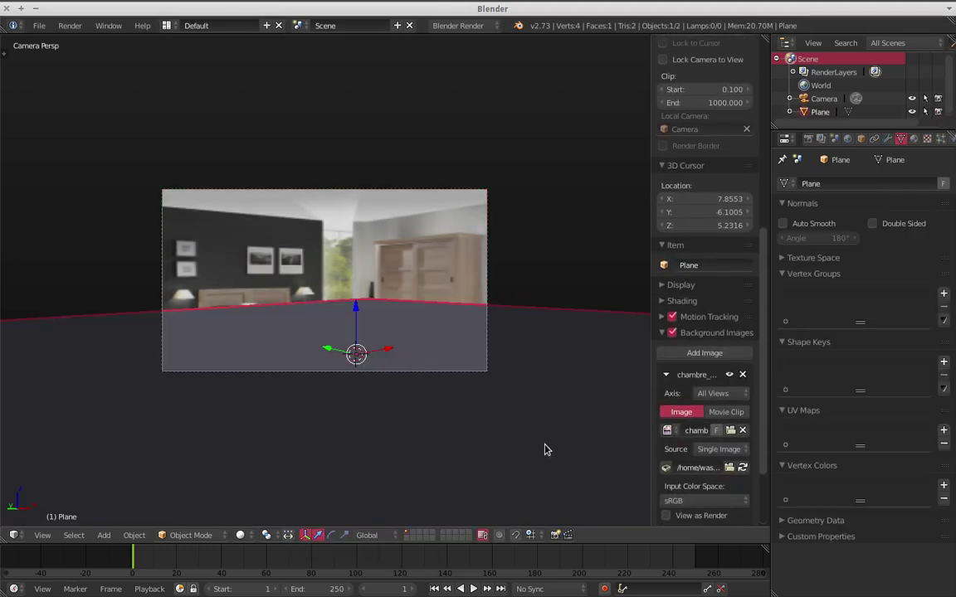
key(s)
click(390, 335)
key(g)
key(z)
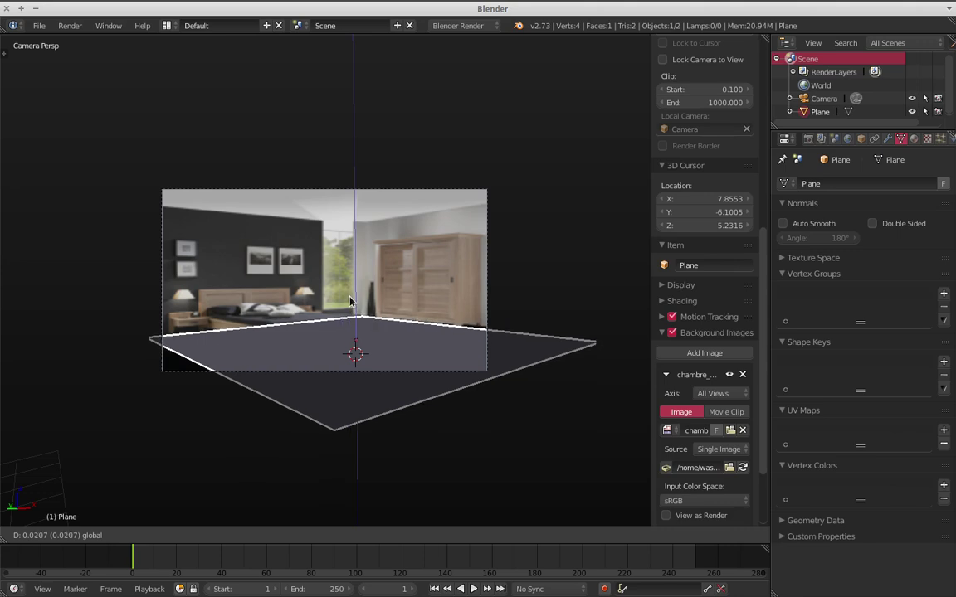
click(350, 303)
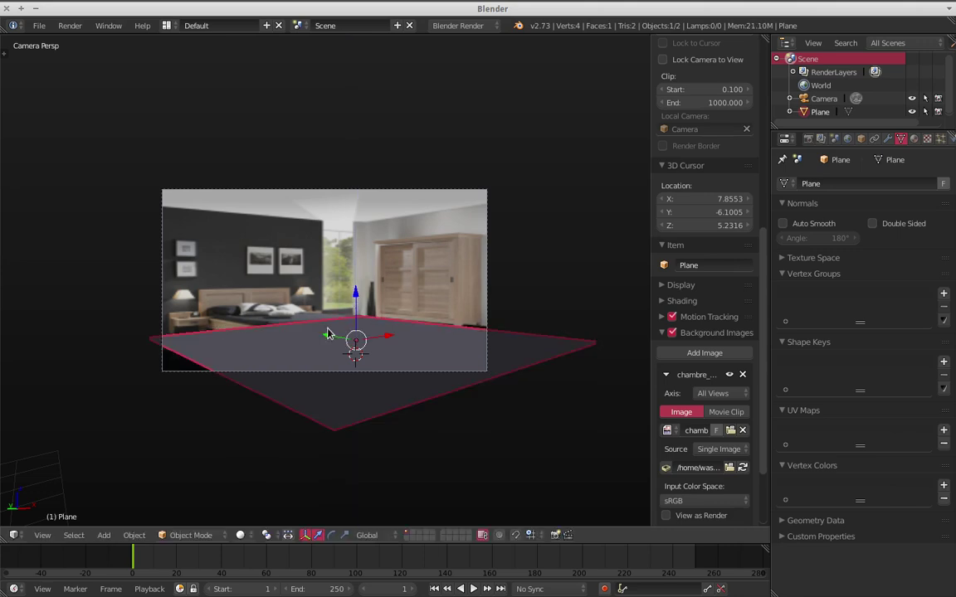
Move the plane's two far edges about 0.01 each, one along X and one along Y, to match the room's floor lines.
key(Tab)
key(ctrl+Tab)
click(400, 340)
right_click(441, 327)
drag(467, 324, 470, 323)
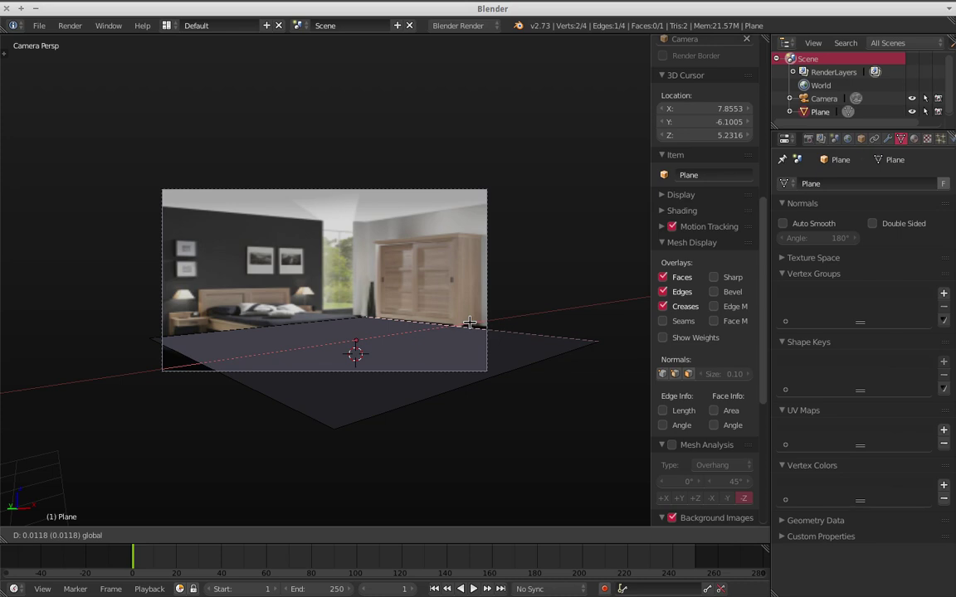
click(470, 322)
right_click(303, 318)
key(g)
key(y)
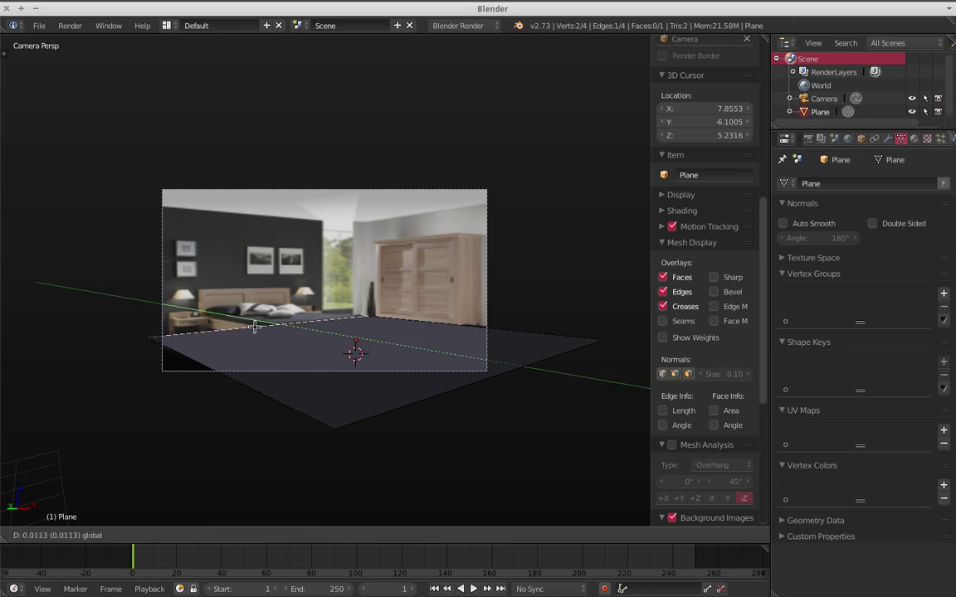
click(255, 326)
Extend the plane's near-left edge outward along X and return to Object Mode.
right_click(239, 380)
key(g)
key(x)
click(250, 348)
key(Tab)
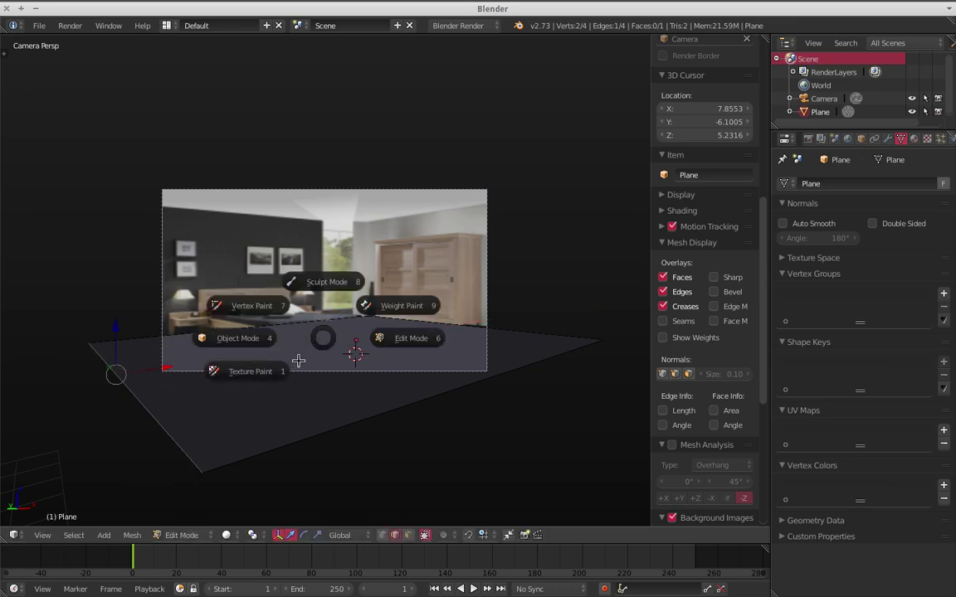
click(375, 345)
Switch the viewport to wireframe shading and move the plane about 0.02 along Y to fit the photo's floor.
key(z)
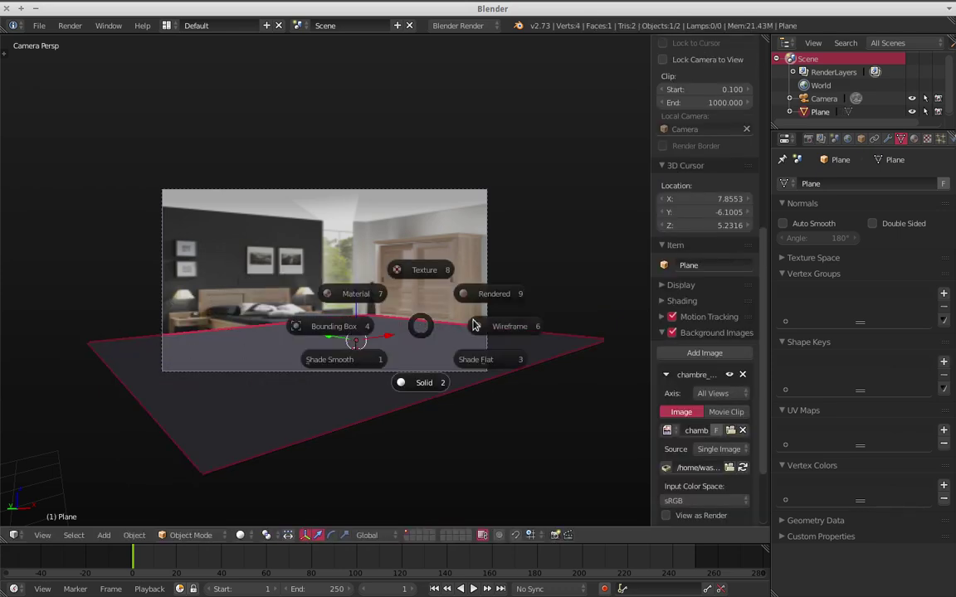
click(353, 352)
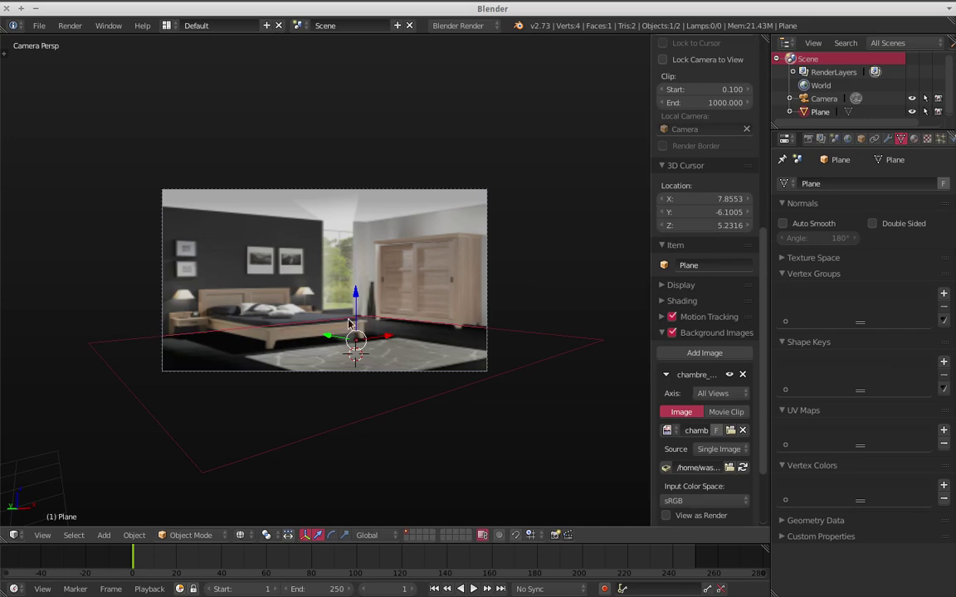
key(g)
key(y)
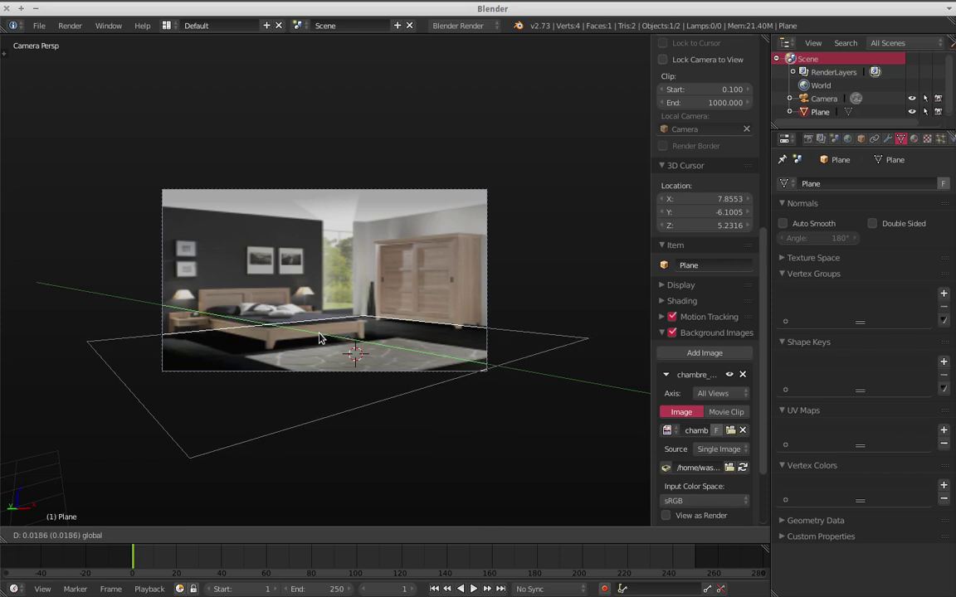
click(315, 338)
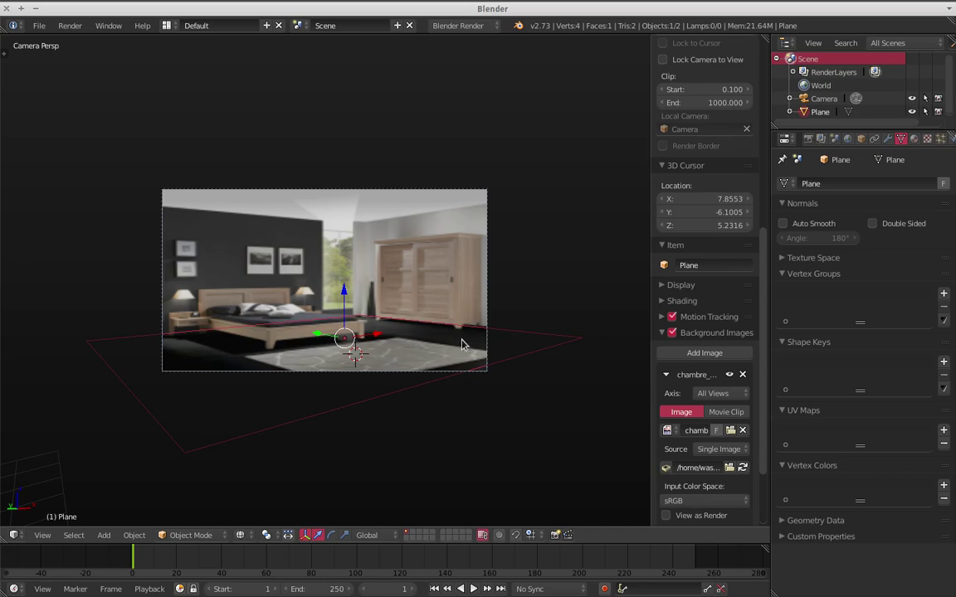
Add a cube, scale it down to a small box, and move it along X and Z onto the wardrobe in the photo.
key(shift+a)
mouse_move(396, 300)
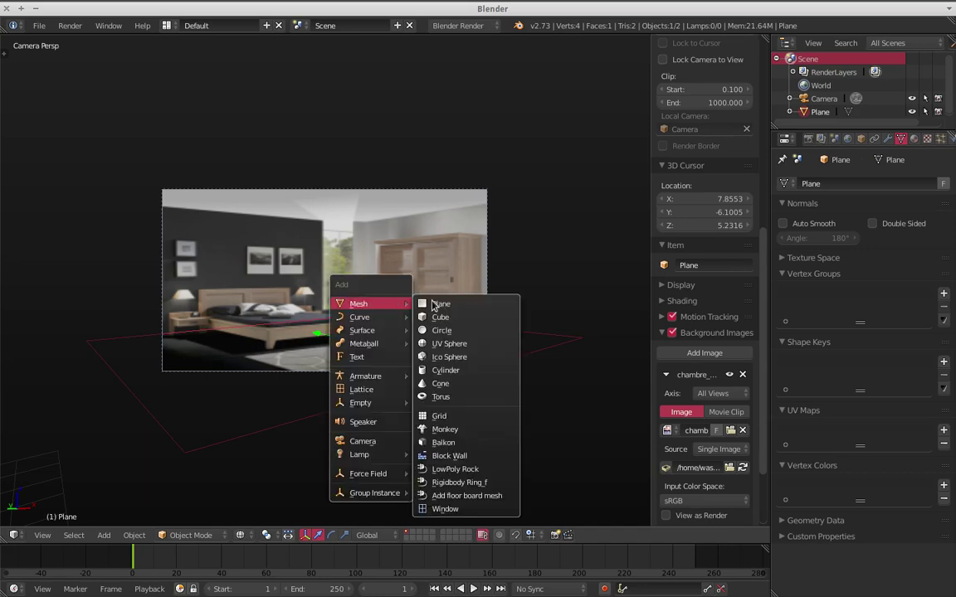
click(448, 316)
key(s)
click(561, 434)
key(s)
click(414, 362)
key(s)
click(419, 398)
key(g)
key(x)
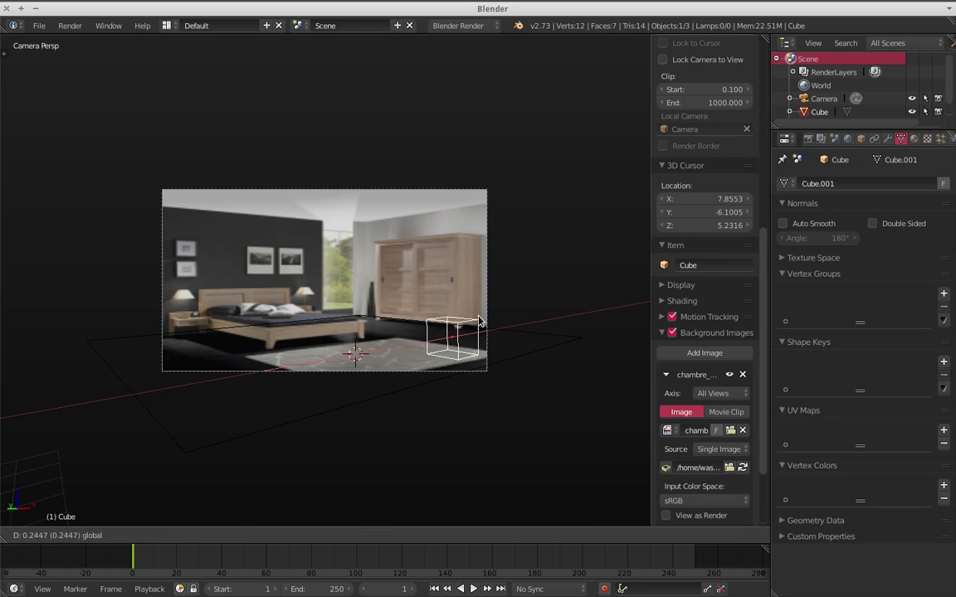
click(452, 300)
drag(453, 294, 450, 246)
In face selection without the manipulator, extend the cube's side face along Y to the far end of the wardrobe.
key(Tab)
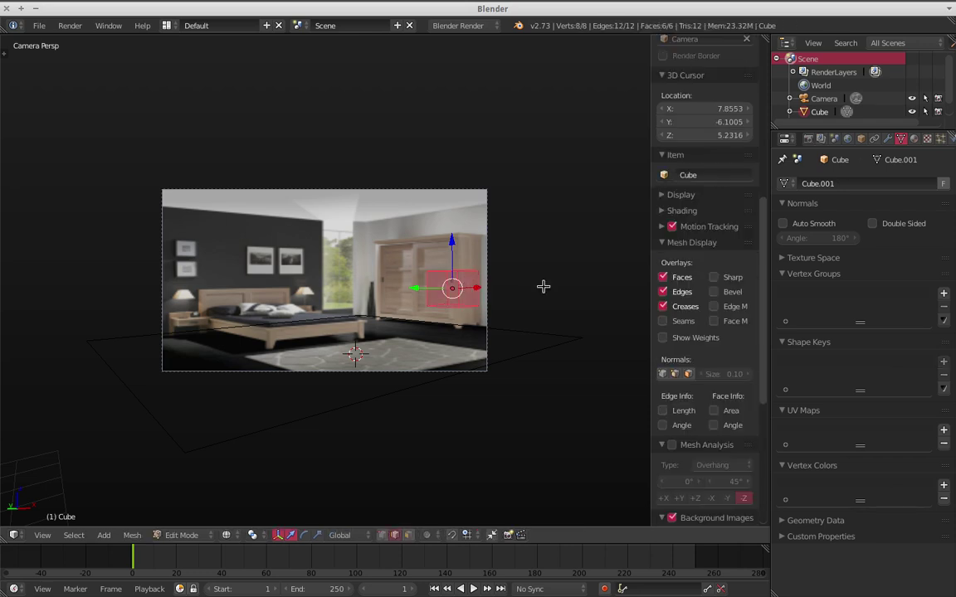
key(ctrl+Tab)
click(446, 301)
right_click(435, 292)
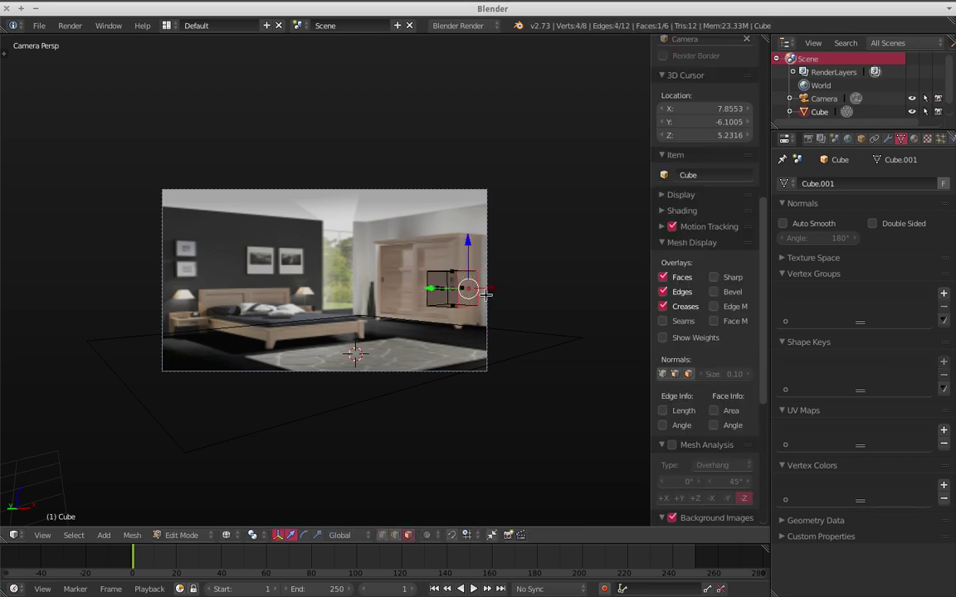
right_click(432, 308)
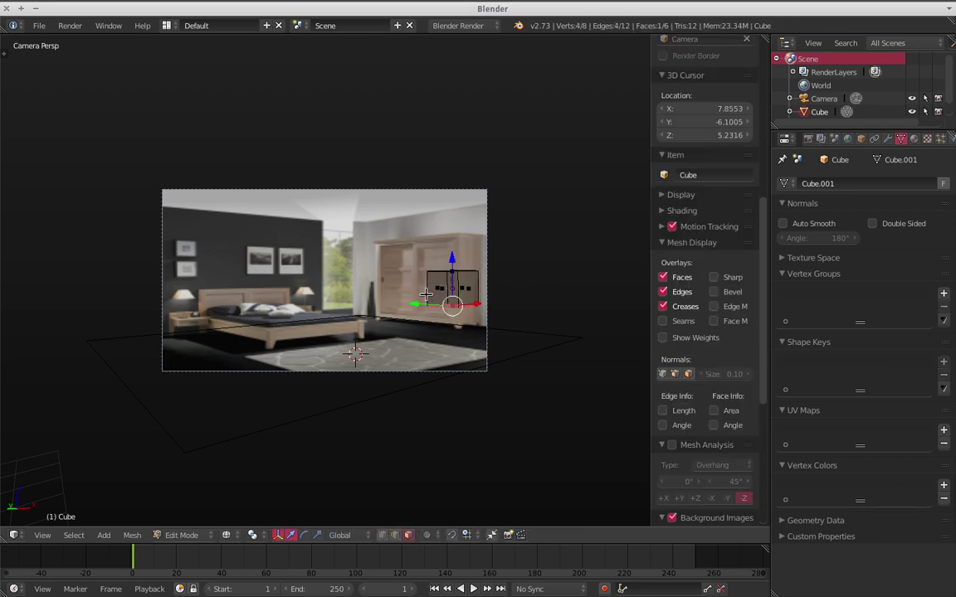
key(ctrl+space)
click(426, 240)
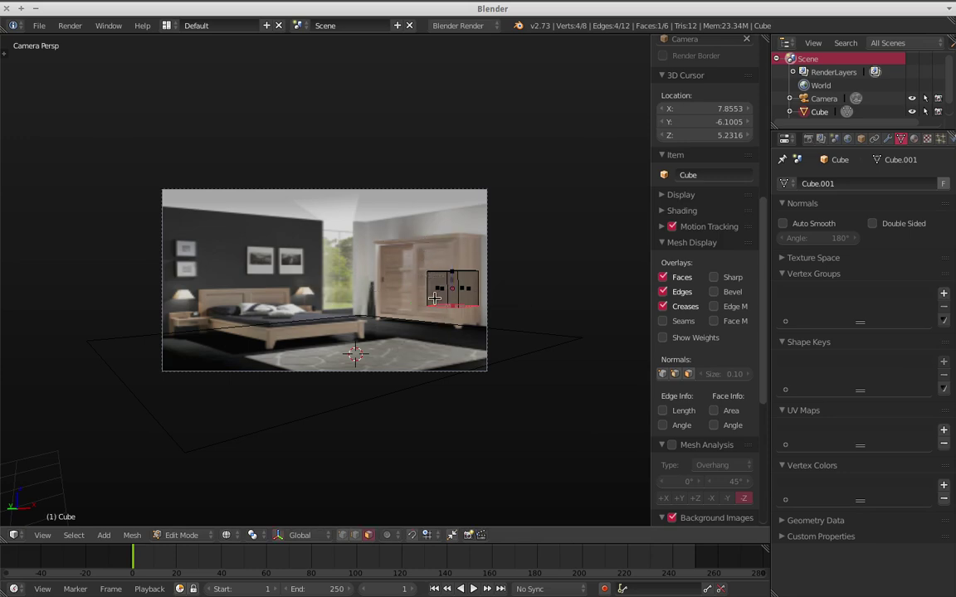
key(g)
key(y)
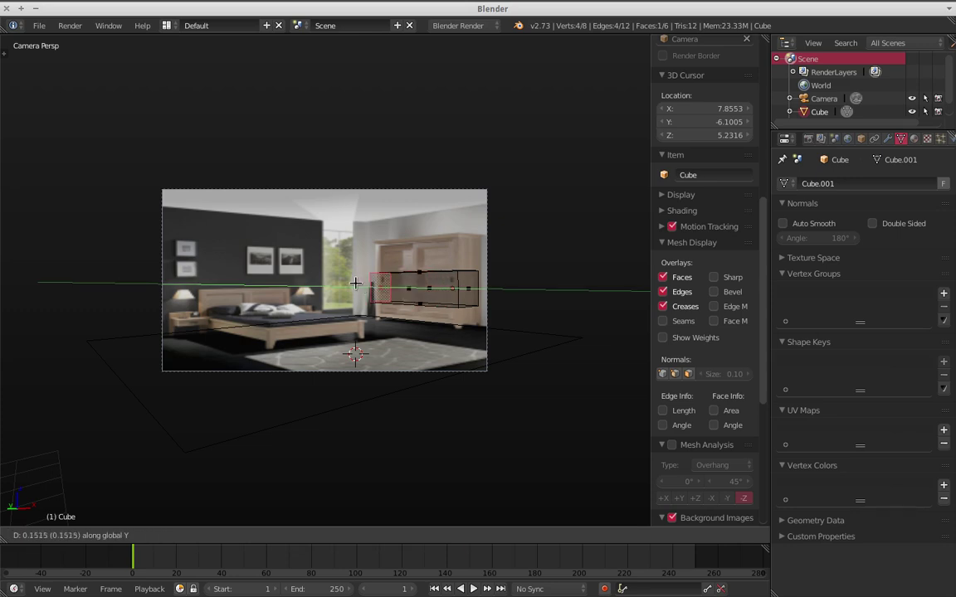
click(372, 286)
Move the cube's top and bottom faces along Z to match the wardrobe's height, and return to Object Mode.
right_click(426, 235)
key(g)
key(z)
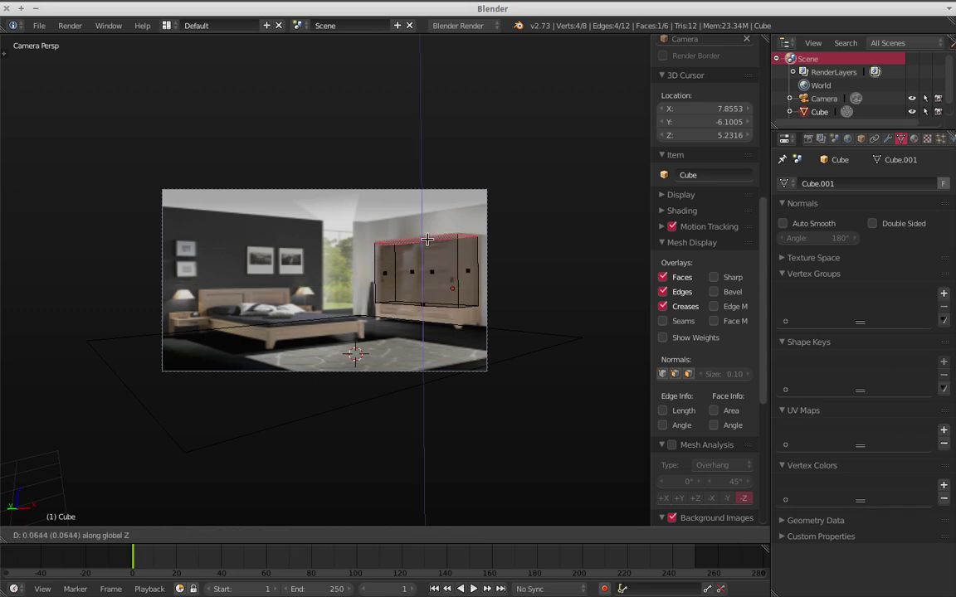
click(426, 235)
right_click(424, 305)
key(g)
key(z)
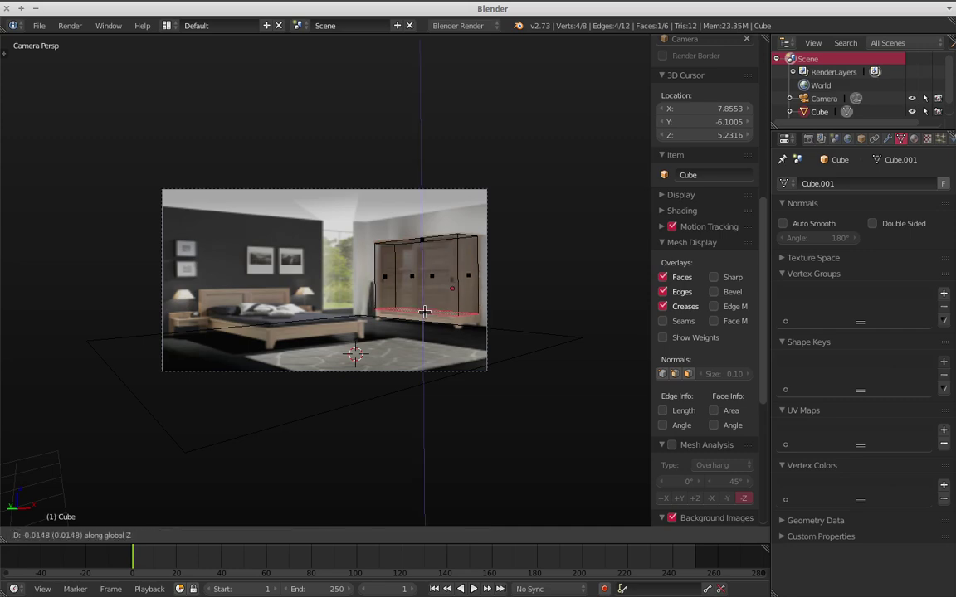
click(425, 321)
key(Tab)
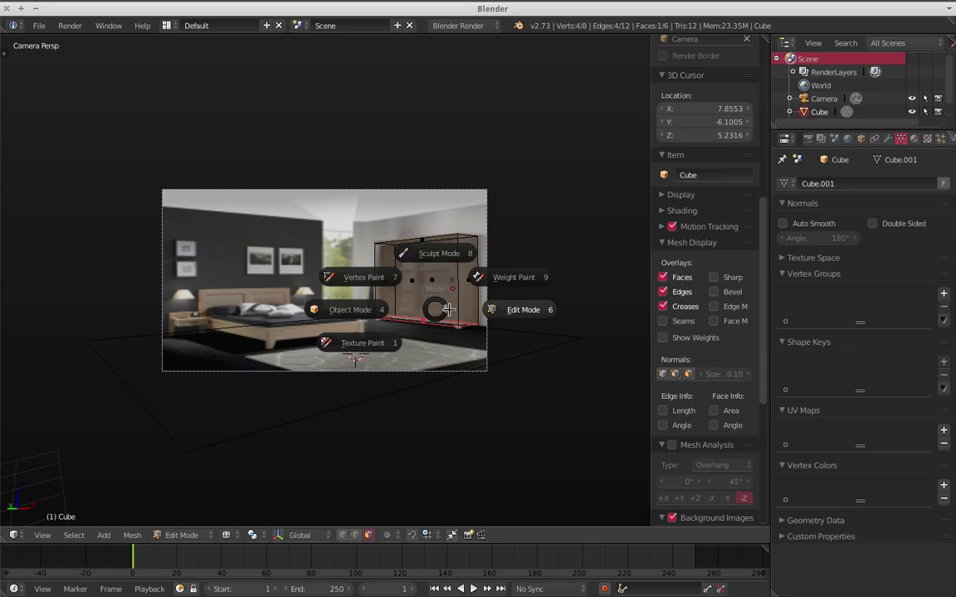
click(341, 305)
Select the camera and switch the viewport to solid shading.
right_click(377, 382)
key(z)
click(369, 427)
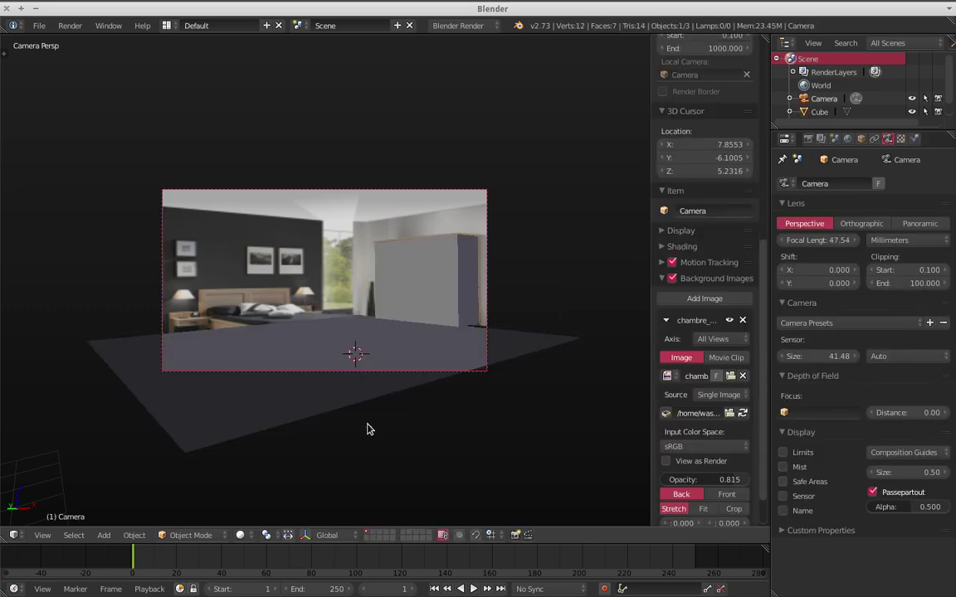
Select the camera again and examine its sensor size and focal length settings.
right_click(477, 348)
right_click(393, 287)
right_click(422, 341)
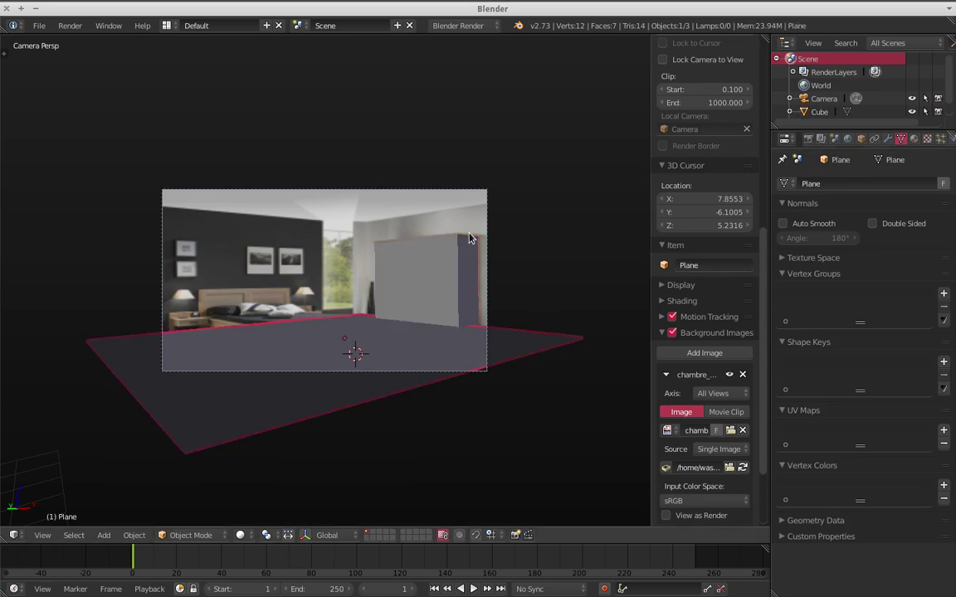
right_click(486, 249)
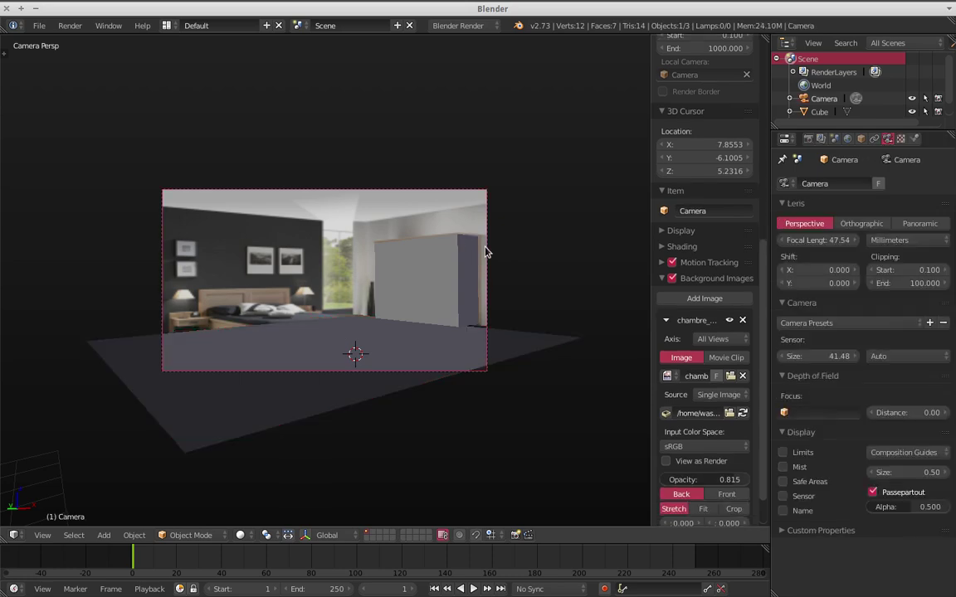
drag(839, 356, 800, 356)
key(ctrl+z)
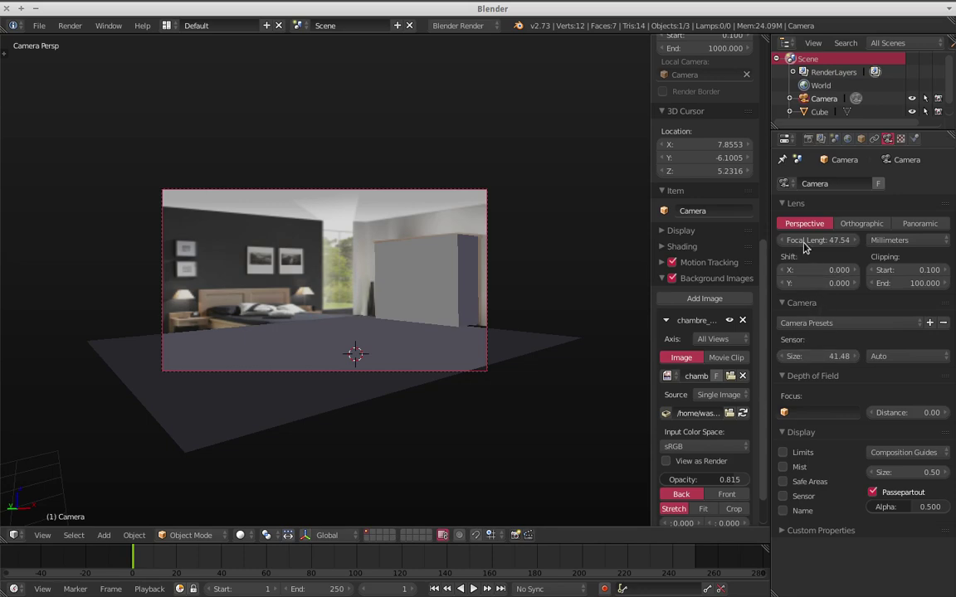
drag(803, 241, 817, 241)
In the floor plane's Edit Mode, move its far edge by the wardrobe about 0.04 along X, and return to Object Mode.
right_click(437, 348)
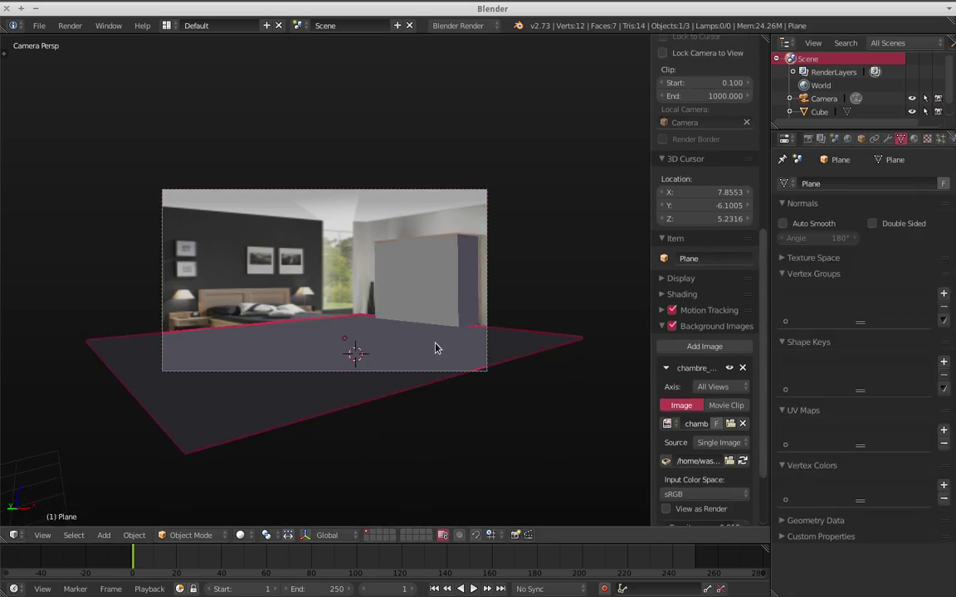
key(Tab)
click(471, 332)
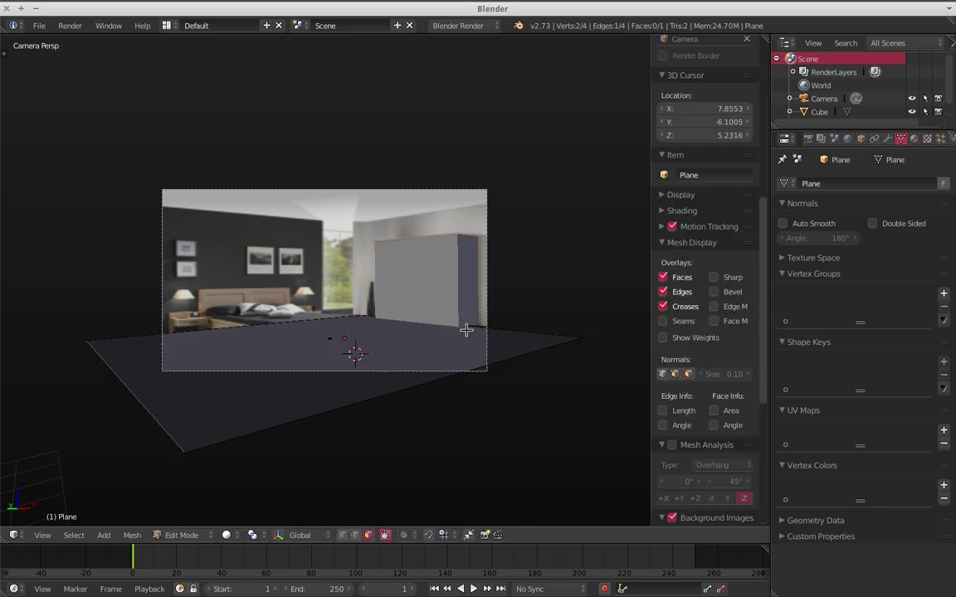
key(ctrl+Tab)
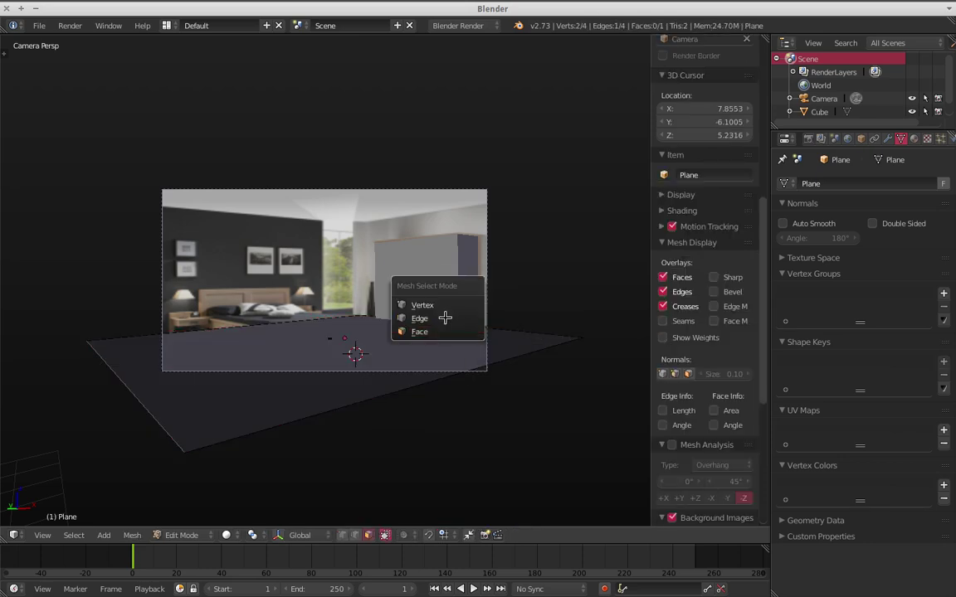
click(445, 318)
key(g)
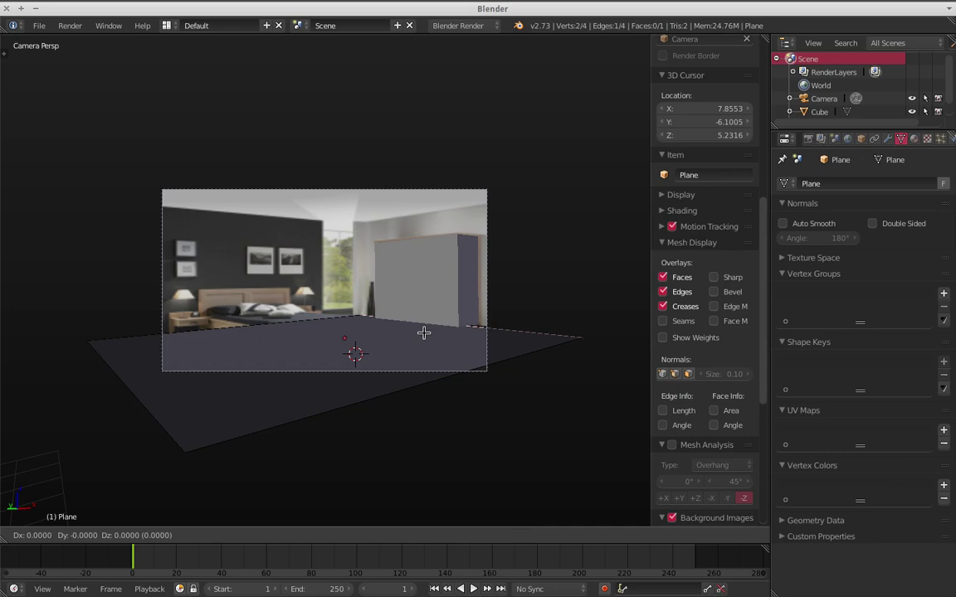
key(x)
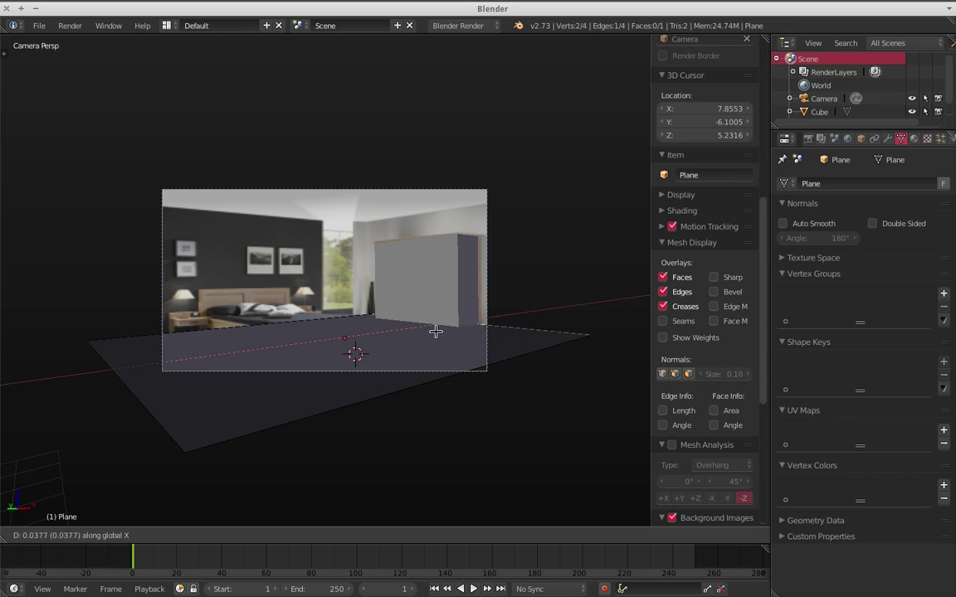
click(437, 331)
key(Tab)
Deselect everything and show the scene in wireframe to compare the floor and wardrobe box with the photo.
click(358, 333)
key(Tab)
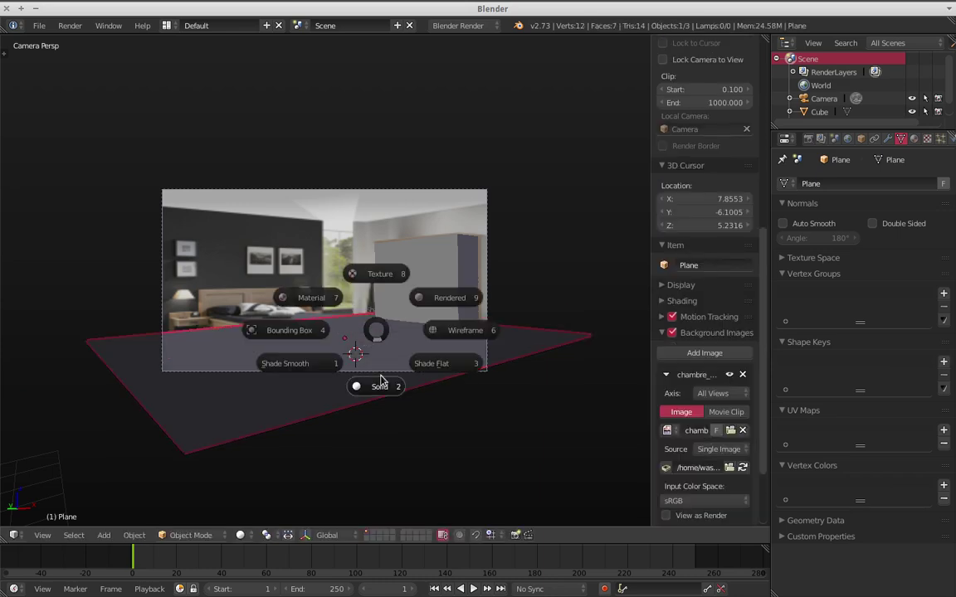
key(a)
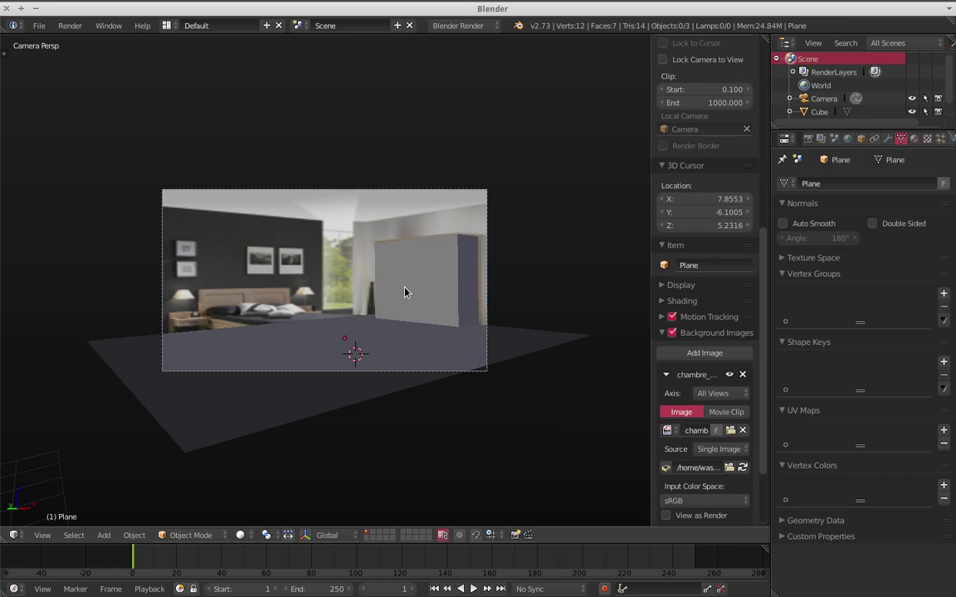
key(z)
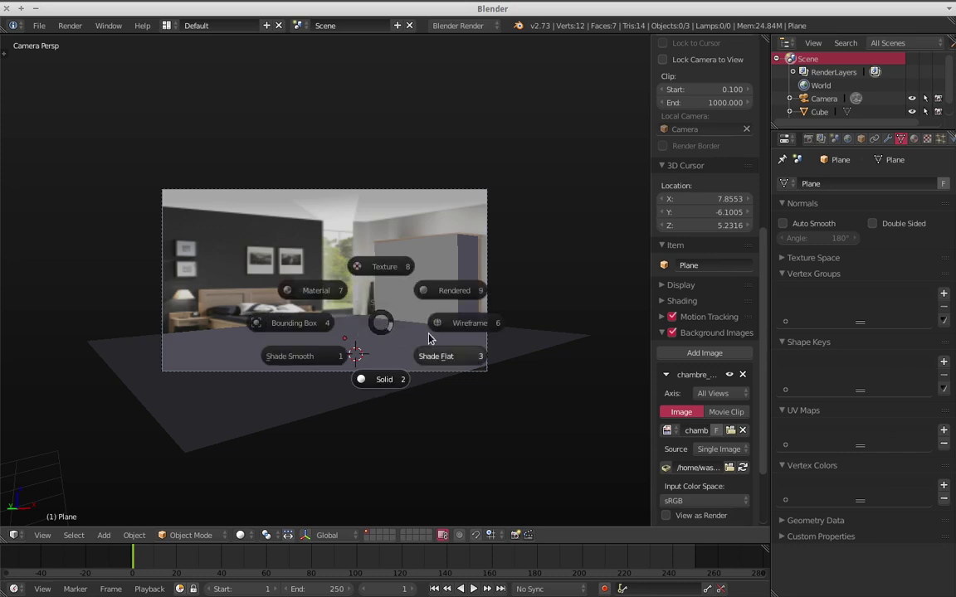
click(458, 324)
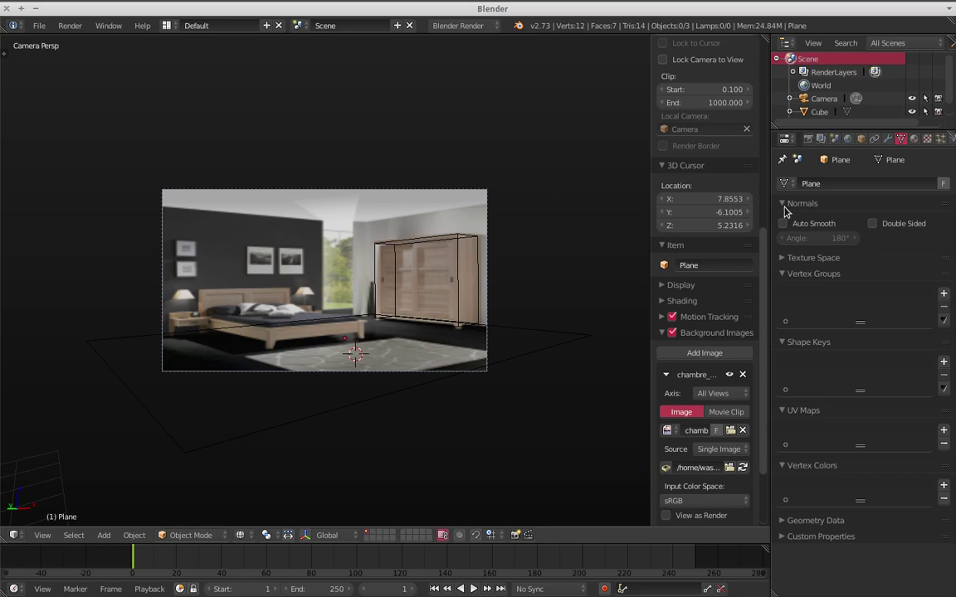
Switch to the Incrustation 3D Express page in Chrome and set the vertical plane to Parallèle.
key(alt+Tab)
drag(644, 59, 608, 8)
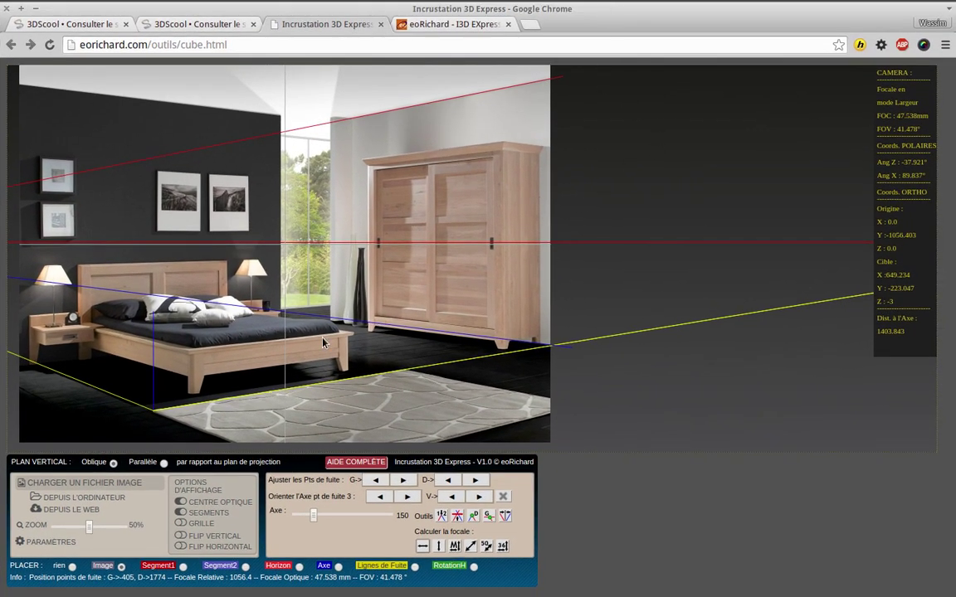
click(164, 463)
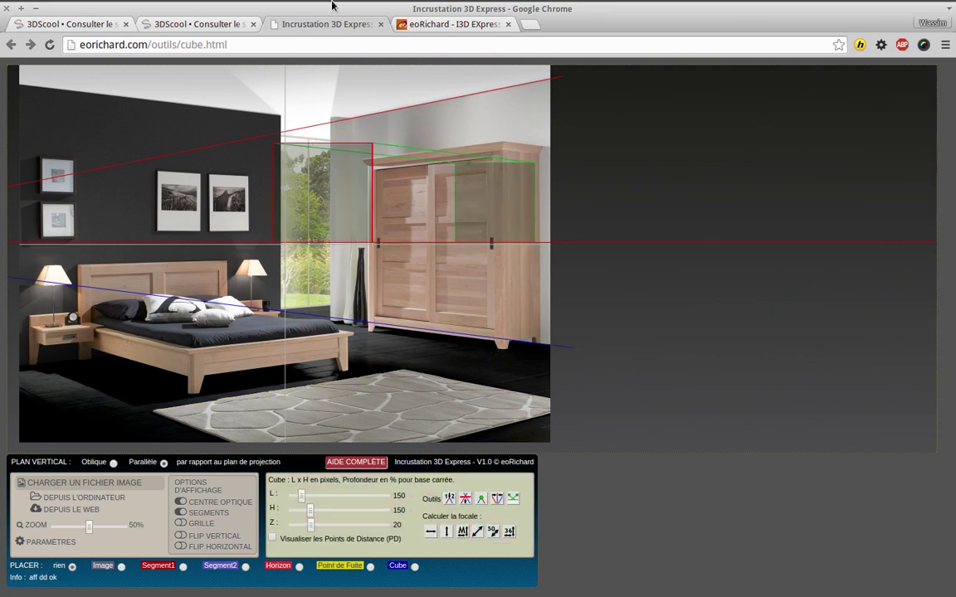
In the Incrustation 3D Express documentation, go to the 2nd interface (parallèle) section and copy the Tiananmen example image's web address.
click(420, 30)
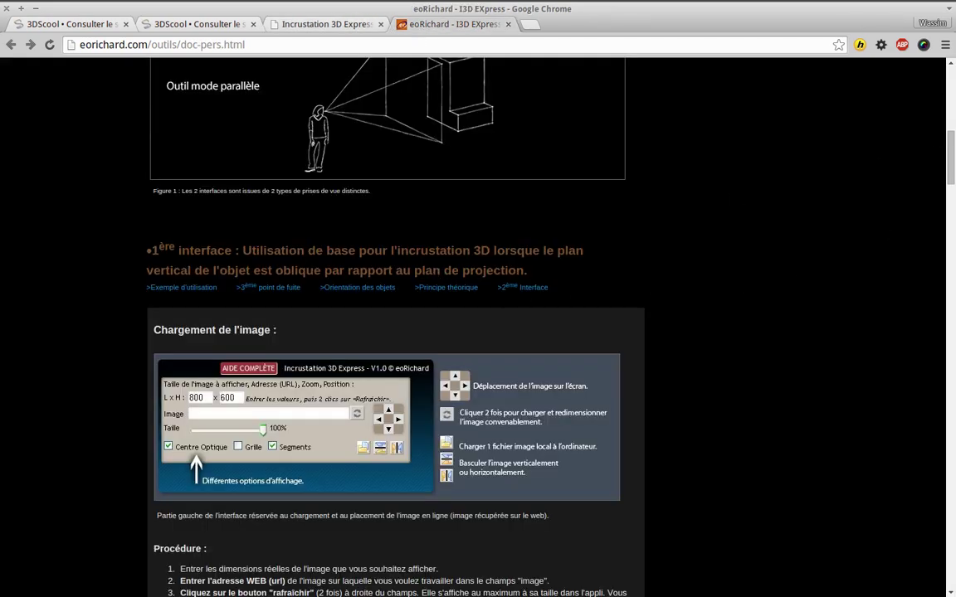
drag(951, 165, 951, 92)
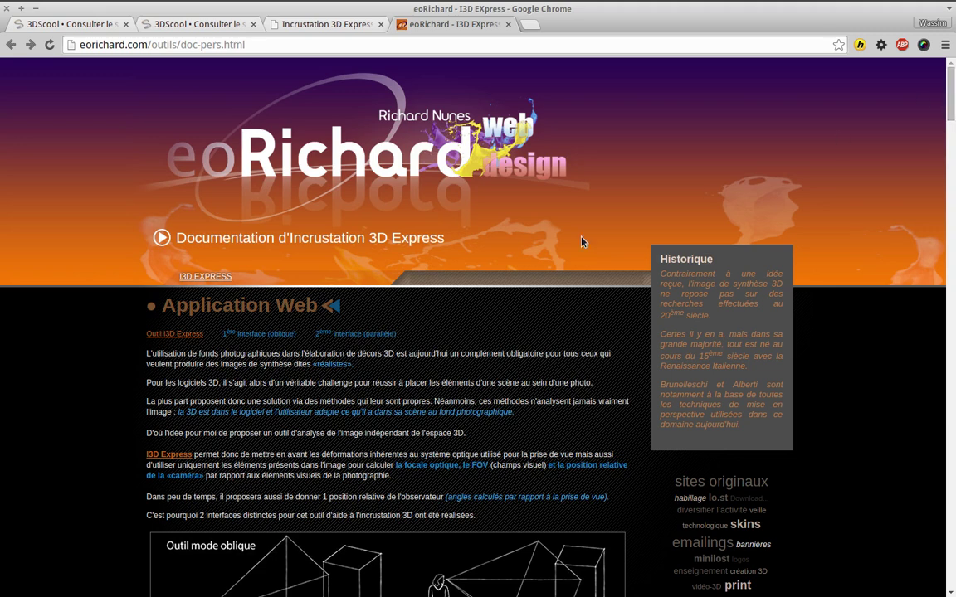
click(327, 335)
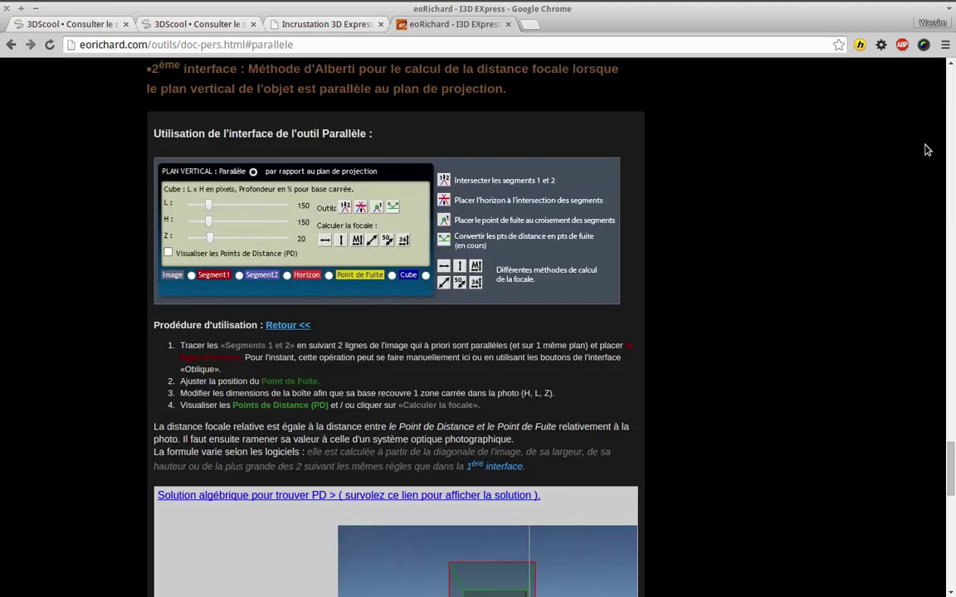
drag(950, 463, 938, 500)
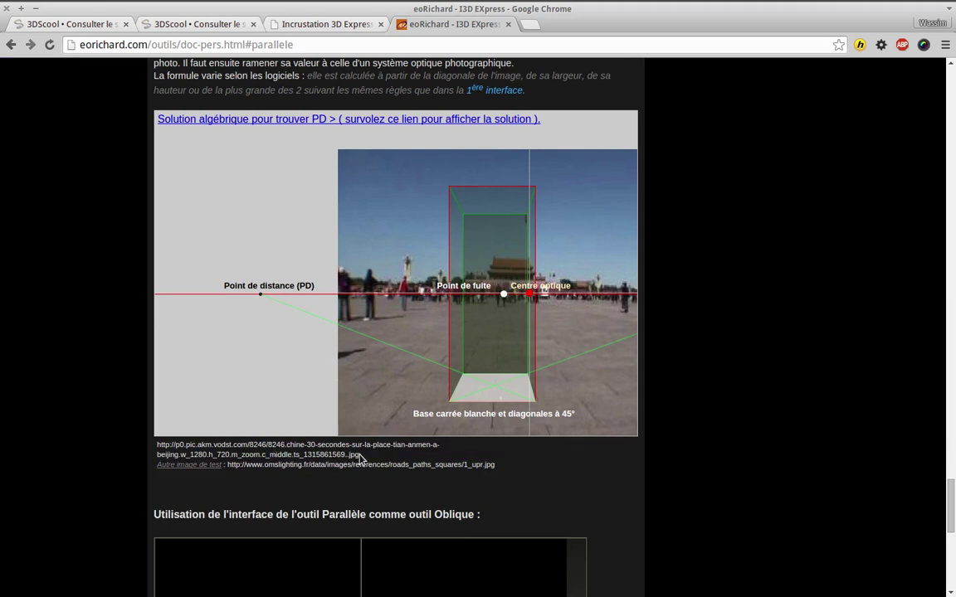
right_click(153, 448)
key(Escape)
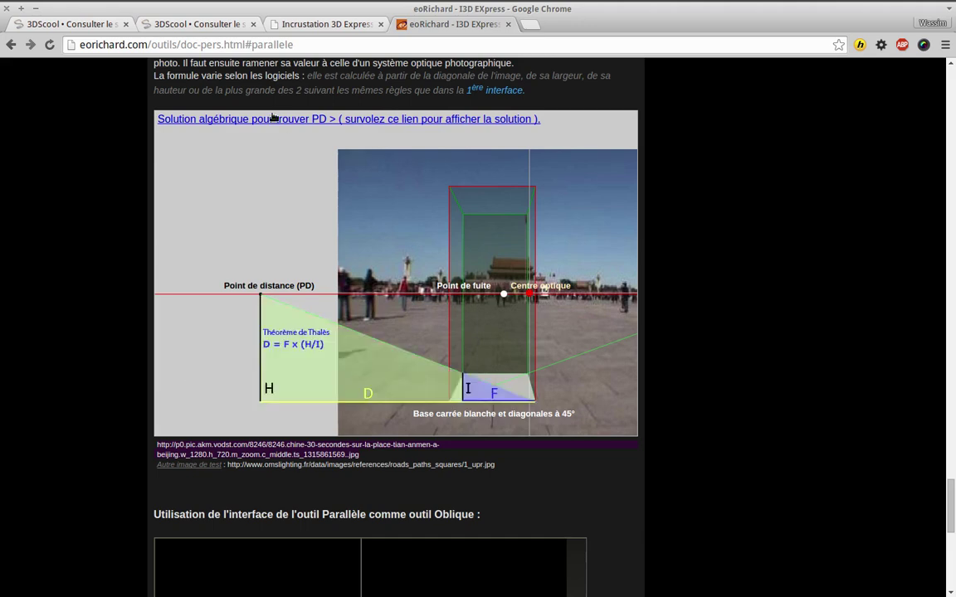
Load the copied web address as the image in Incrustation 3D Express, validate the parameters, and set the zoom to 90%.
click(286, 25)
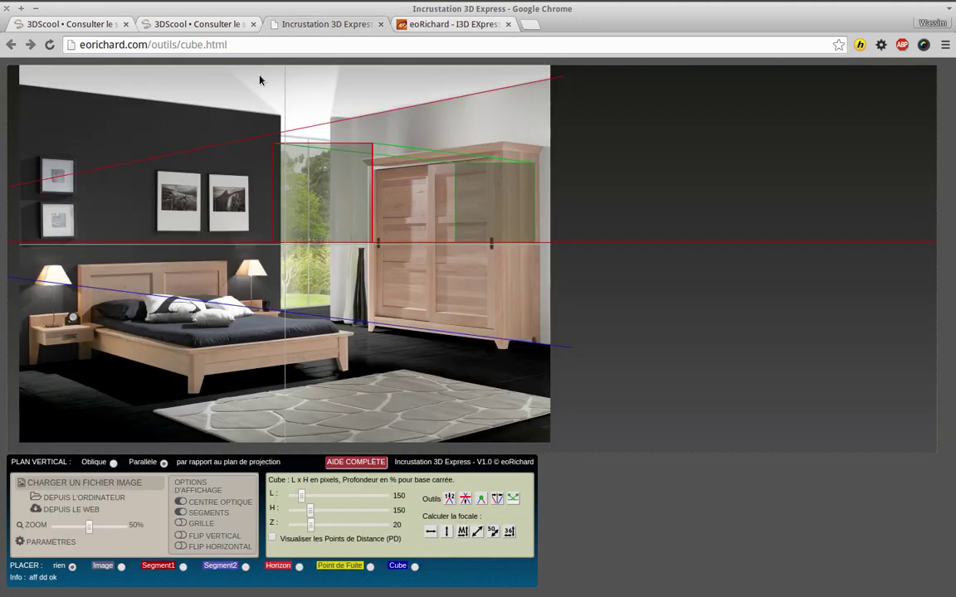
click(91, 496)
key(ctrl+v)
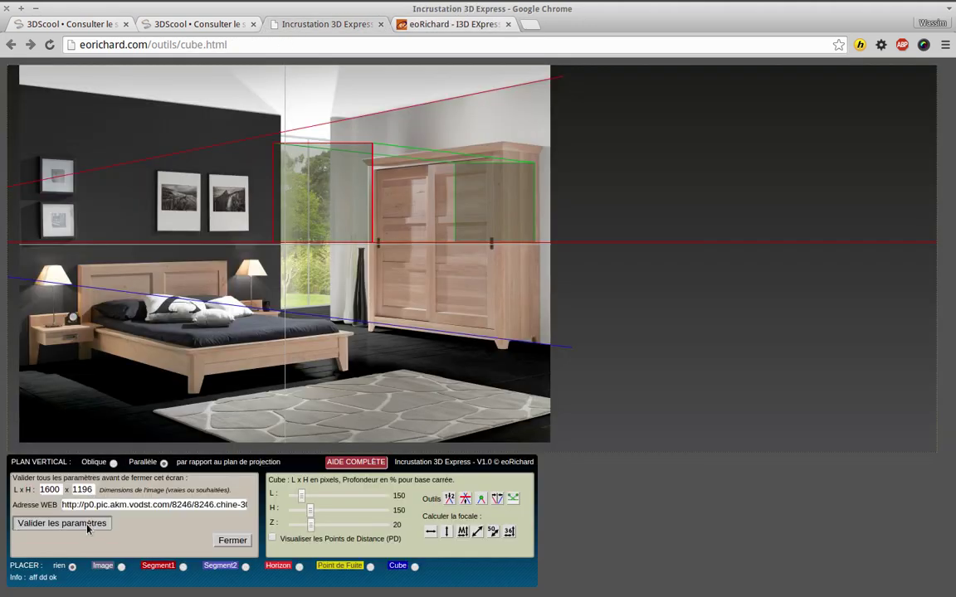
click(76, 522)
click(238, 541)
drag(93, 527, 115, 534)
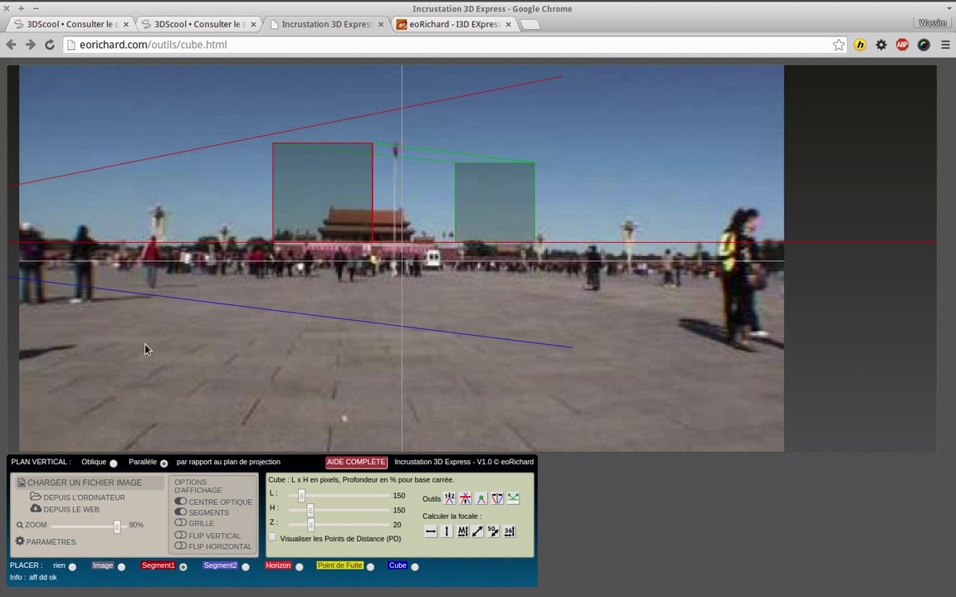
Place Segment1 and Segment2 along two converging paving joints on either side of the square's foreground.
drag(83, 414, 184, 343)
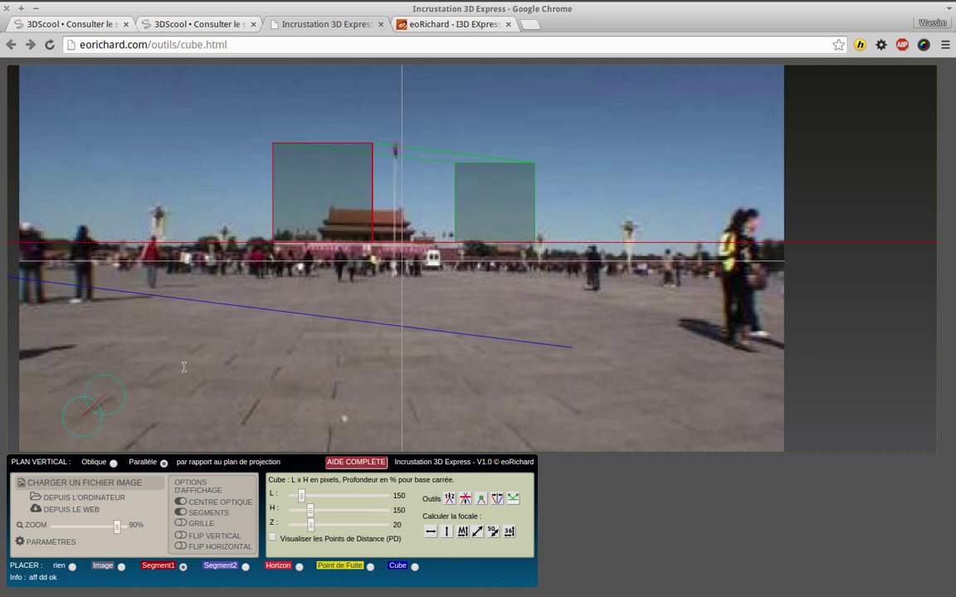
drag(95, 403, 222, 334)
click(582, 416)
drag(569, 406, 469, 341)
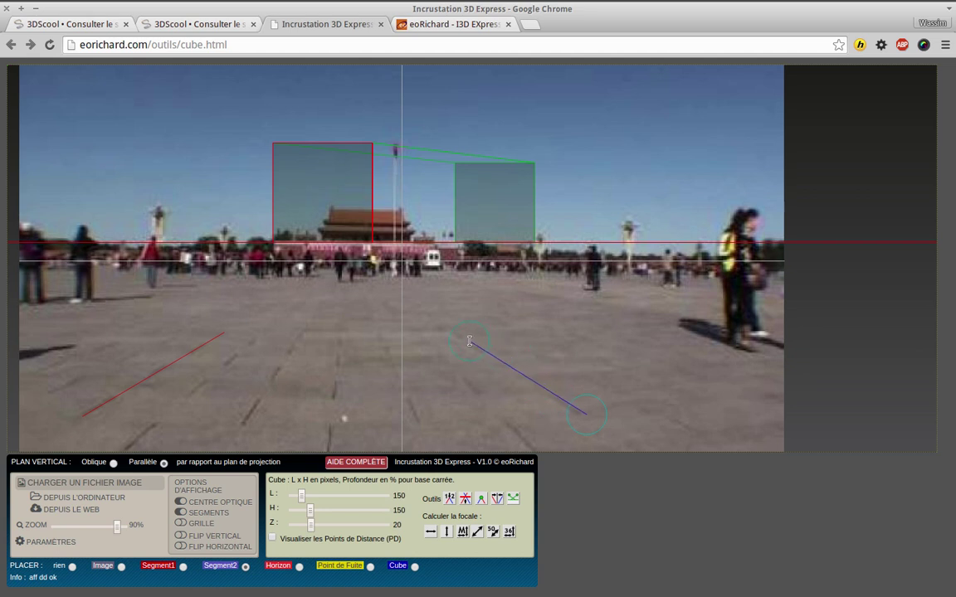
drag(589, 419, 581, 417)
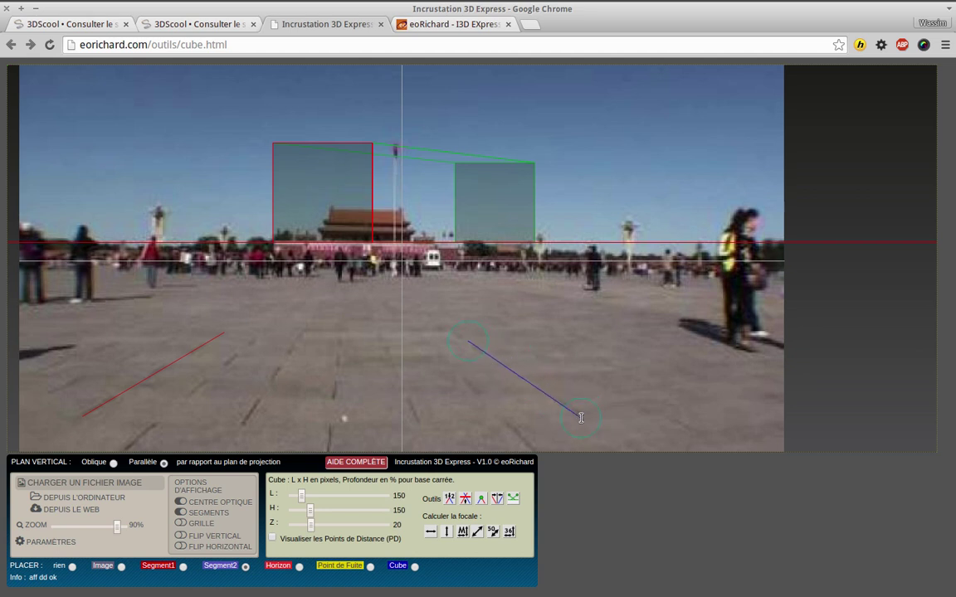
Intersect Segment1 and Segment2 and place the horizon at their intersection.
click(450, 500)
drag(310, 276, 334, 270)
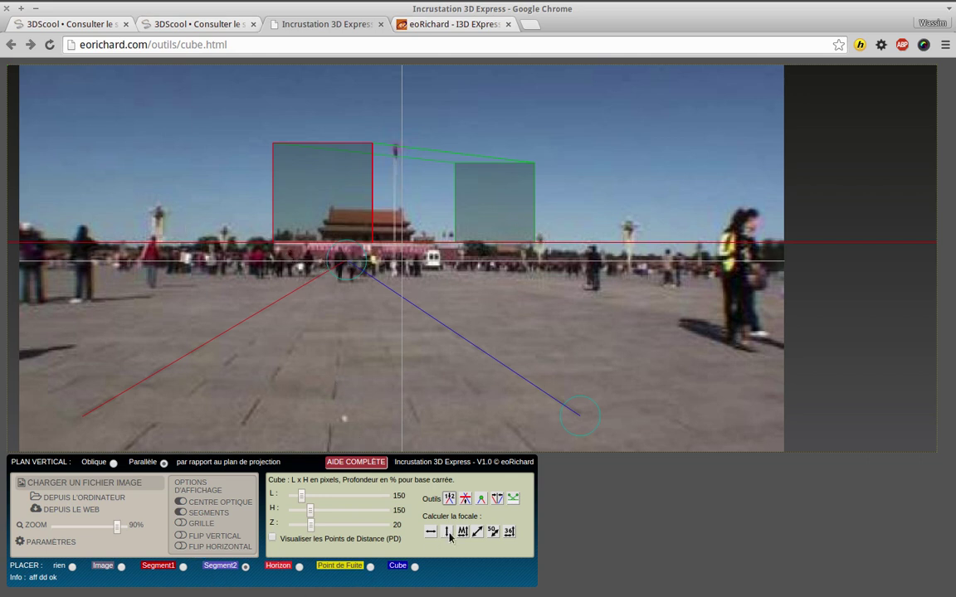
click(466, 499)
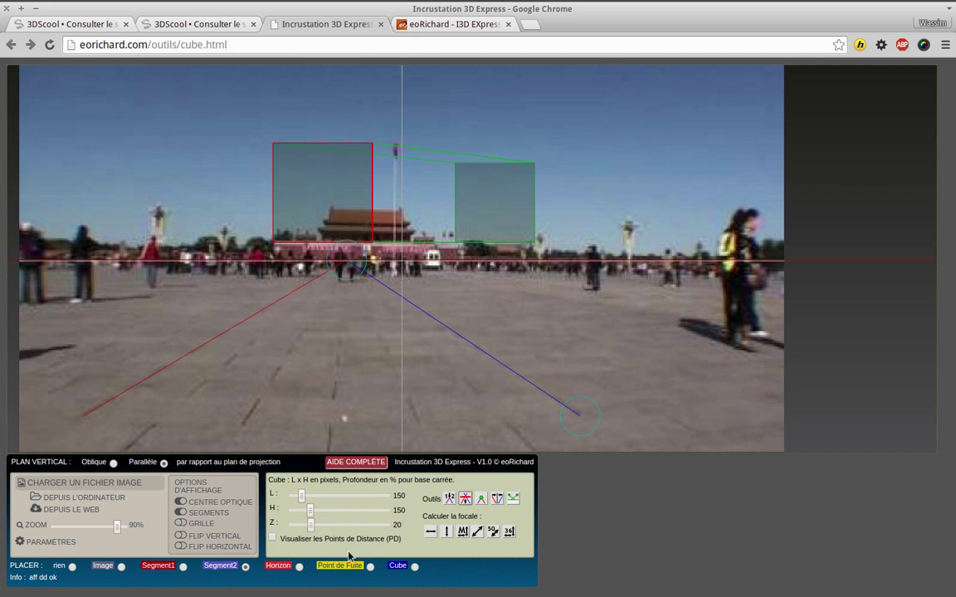
Move the cube down onto the foreground paving and shift the vanishing point towards the gate building.
click(415, 566)
drag(277, 182, 242, 422)
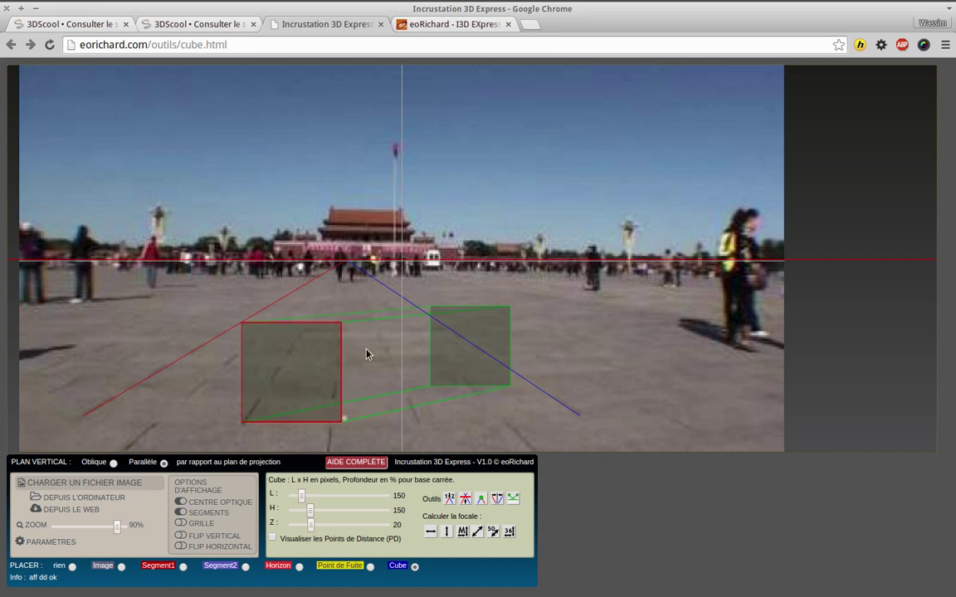
click(371, 568)
drag(496, 213, 389, 224)
Fine-tune the cube's lower corner on the paving joint and move the vanishing point closer to the segments' intersection.
click(405, 569)
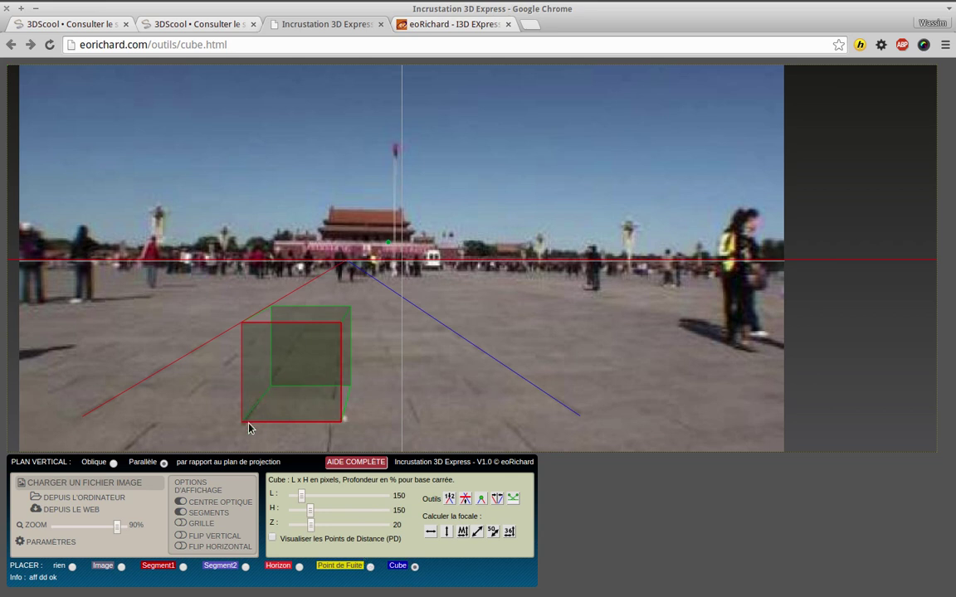
drag(245, 422, 243, 421)
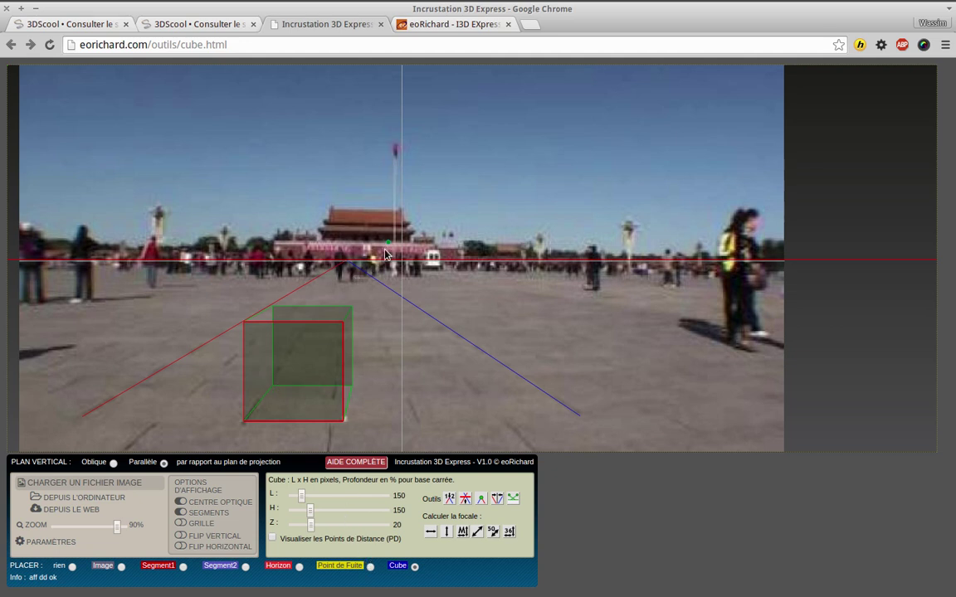
drag(384, 241, 243, 424)
click(370, 567)
drag(387, 242, 367, 238)
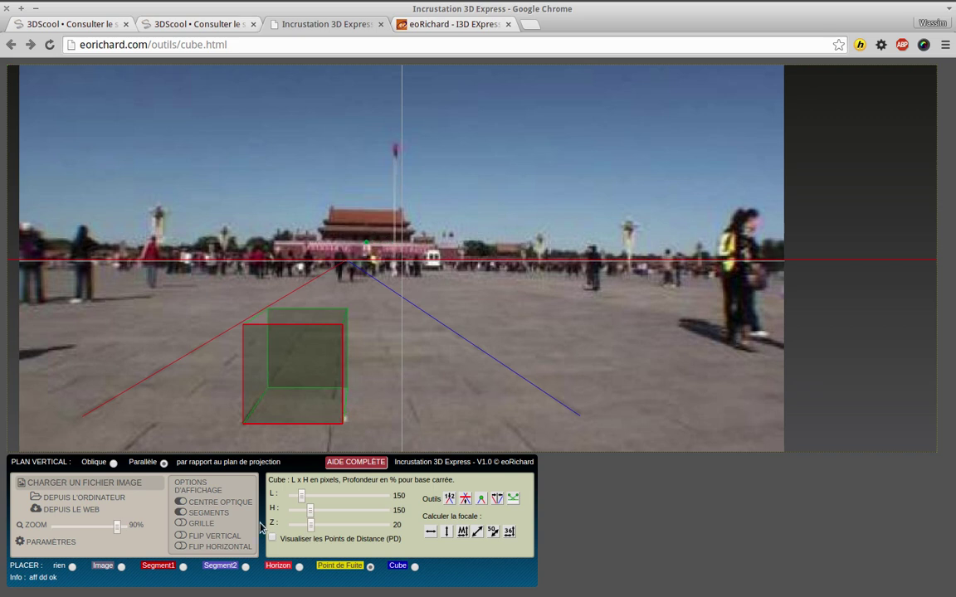
Set the cube to L 266, H 456 and Z 13.5, and calculate the focal length in Largeur mode.
drag(301, 496, 312, 500)
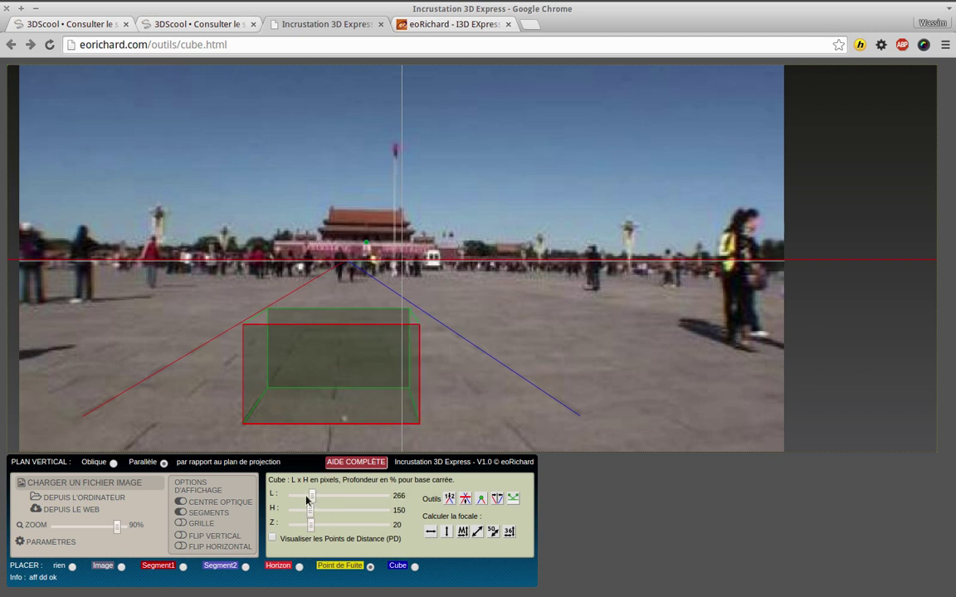
drag(313, 527, 346, 509)
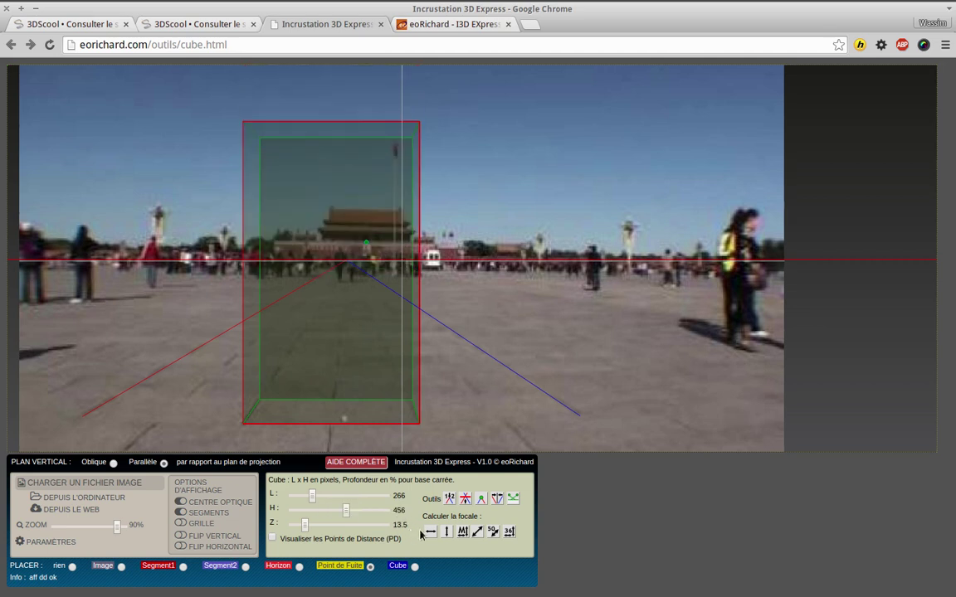
click(429, 531)
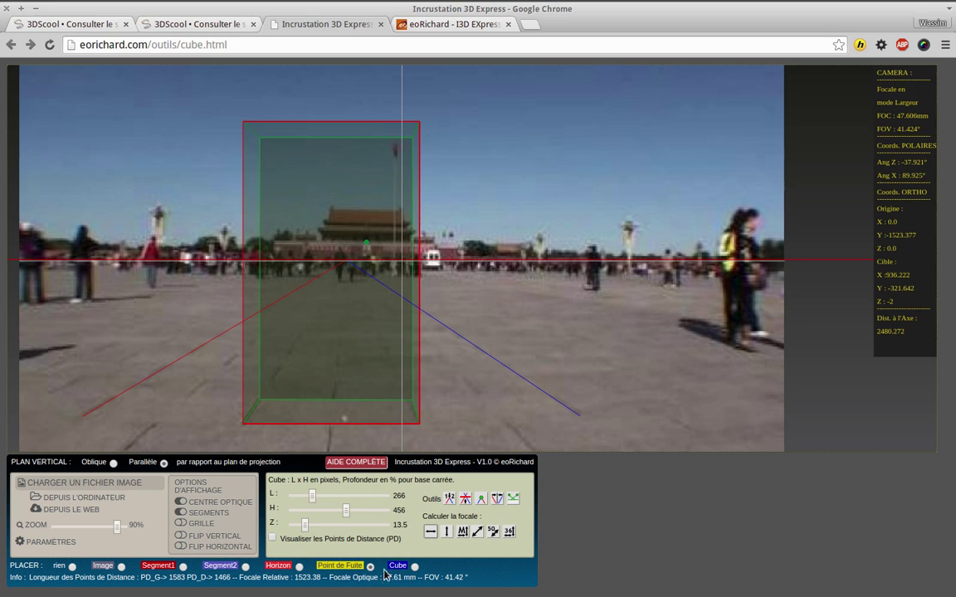
Align the vanishing point with the segments' intersection and recalculate the focal length with the other methods, ending with Max36.
drag(371, 250, 347, 241)
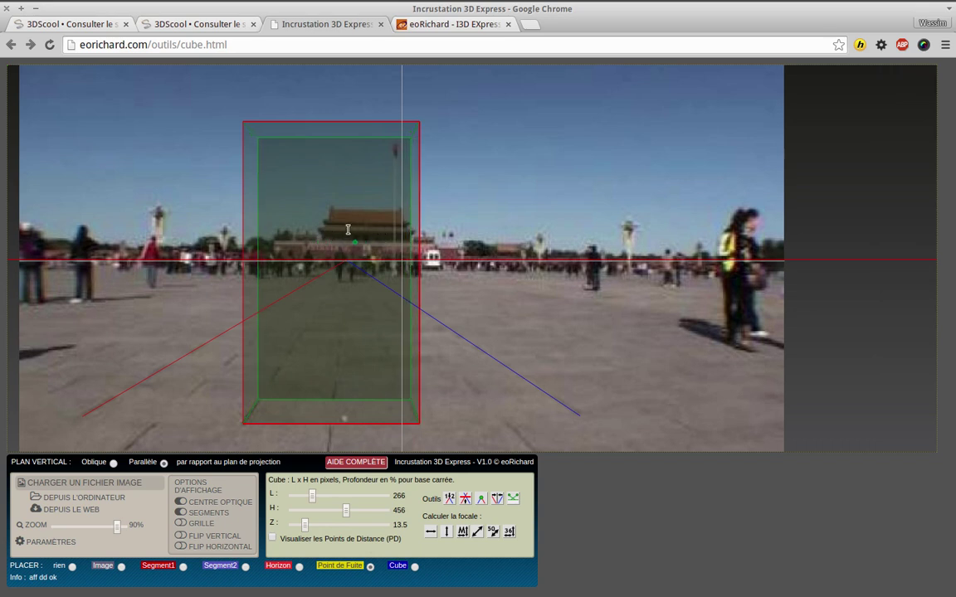
click(462, 531)
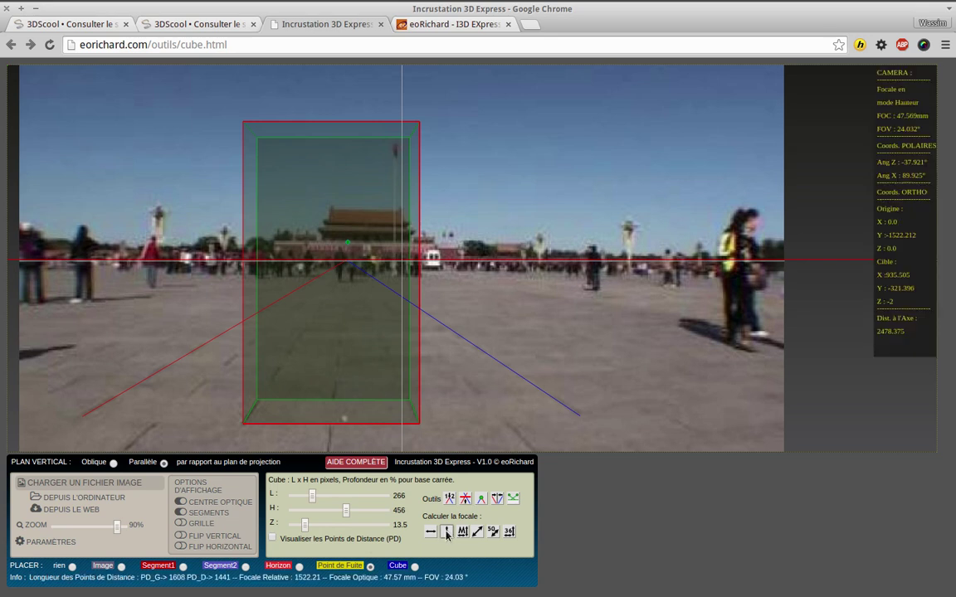
click(477, 532)
click(492, 532)
click(510, 531)
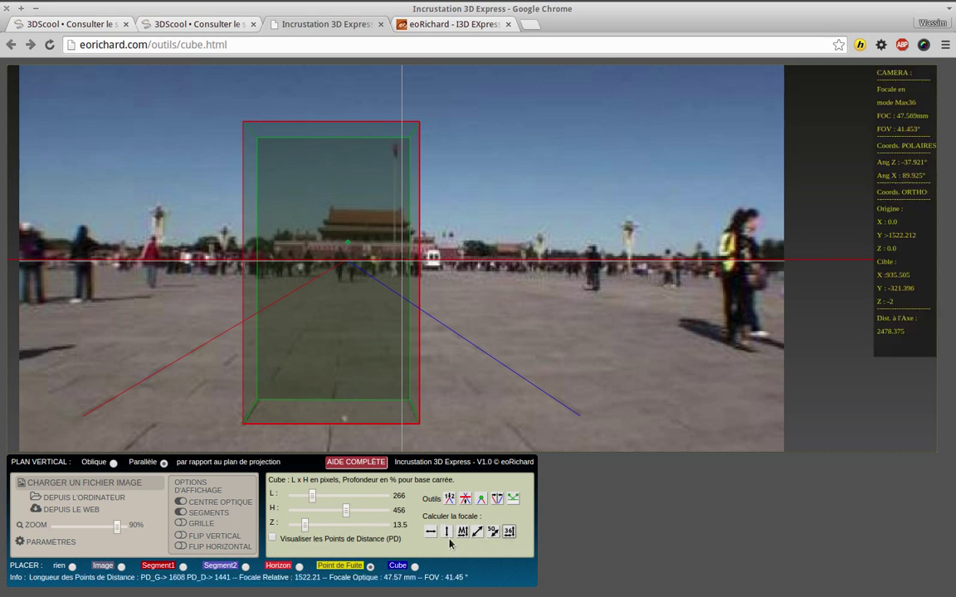